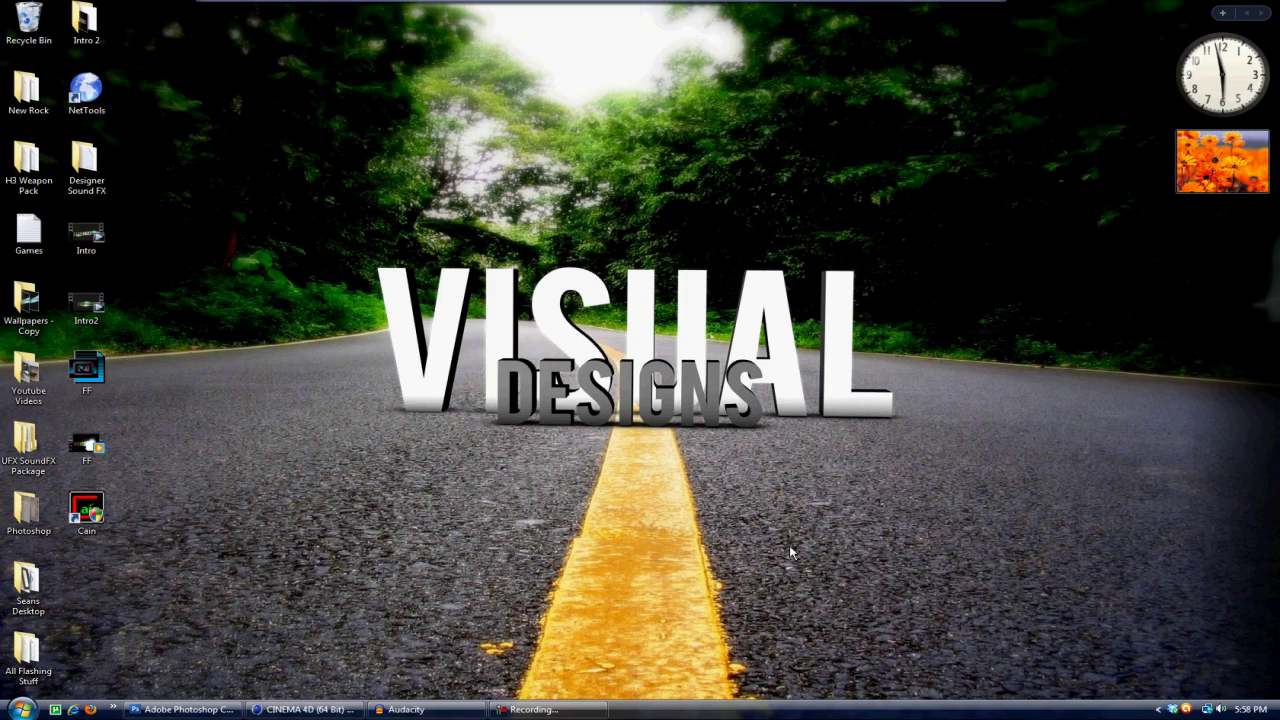
pyautogui.moveTo(313, 223); pyautogui.dragTo(992, 407)
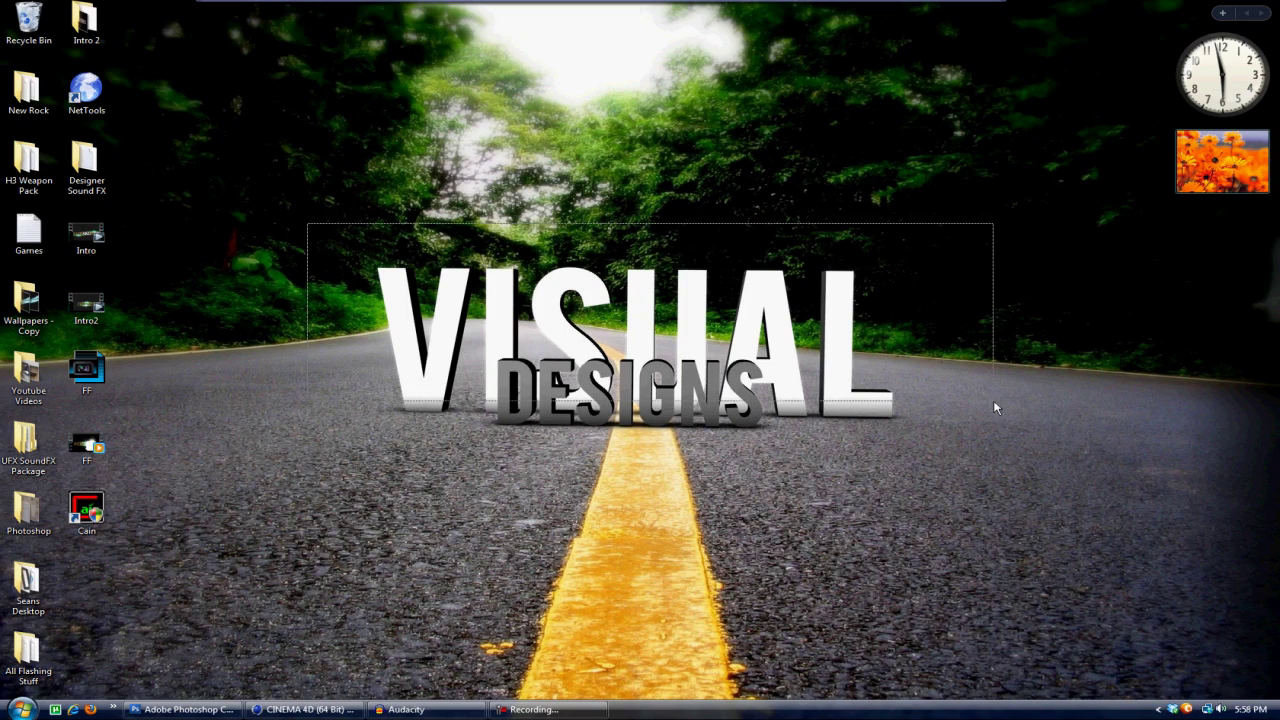
pyautogui.moveTo(320, 205); pyautogui.dragTo(1100, 515)
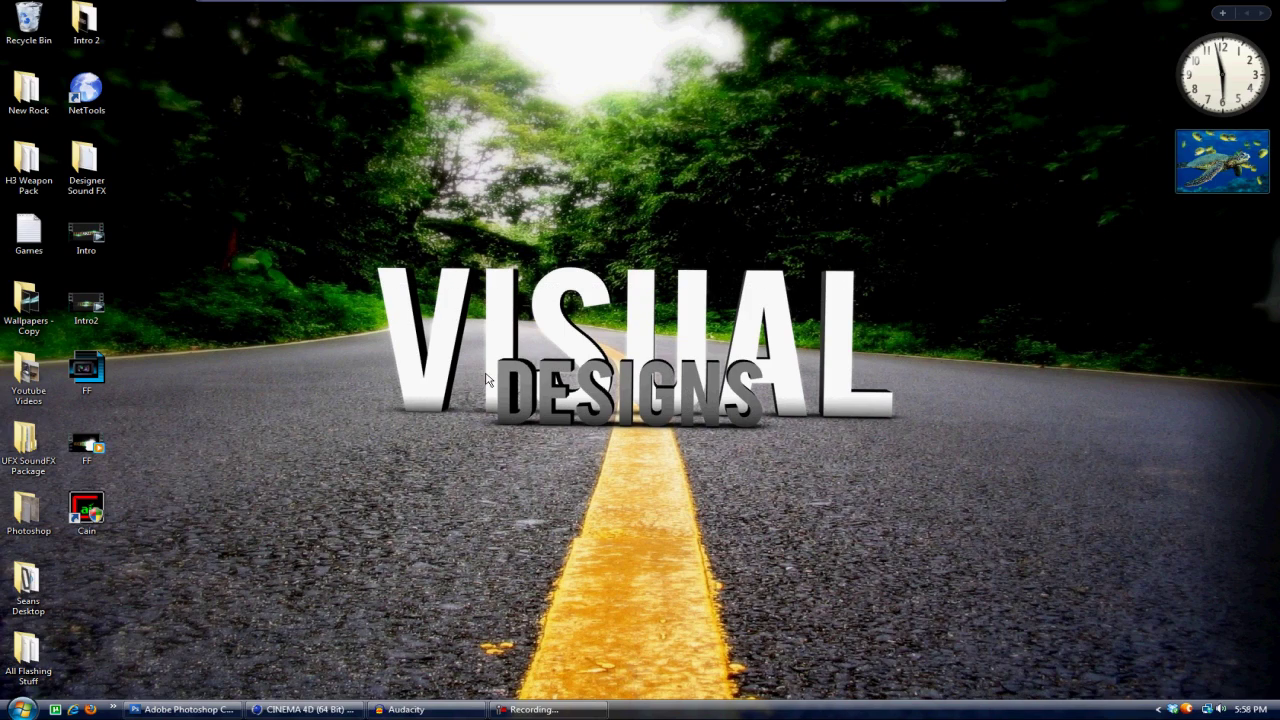
pyautogui.moveTo(230, 186); pyautogui.dragTo(1005, 370)
# - Switch to CINEMA 4D and add a text spline reading "Visual"
pyautogui.click(305, 709)
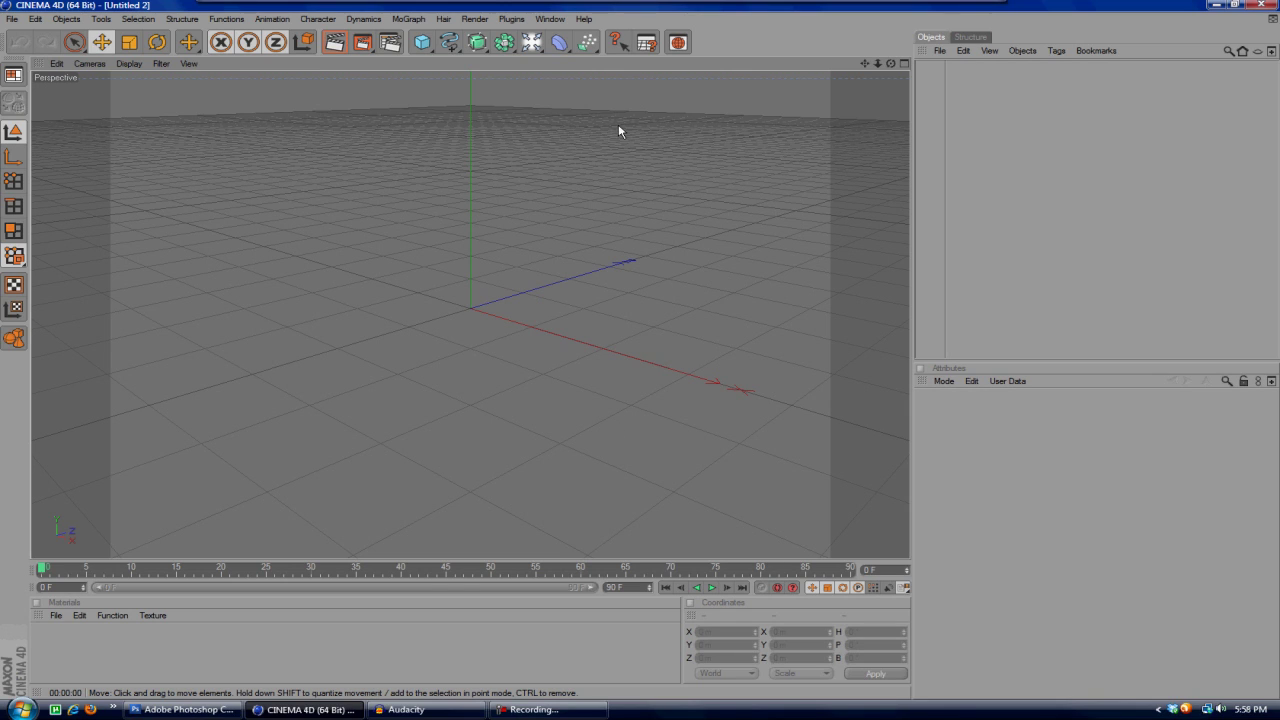
pyautogui.click(449, 42)
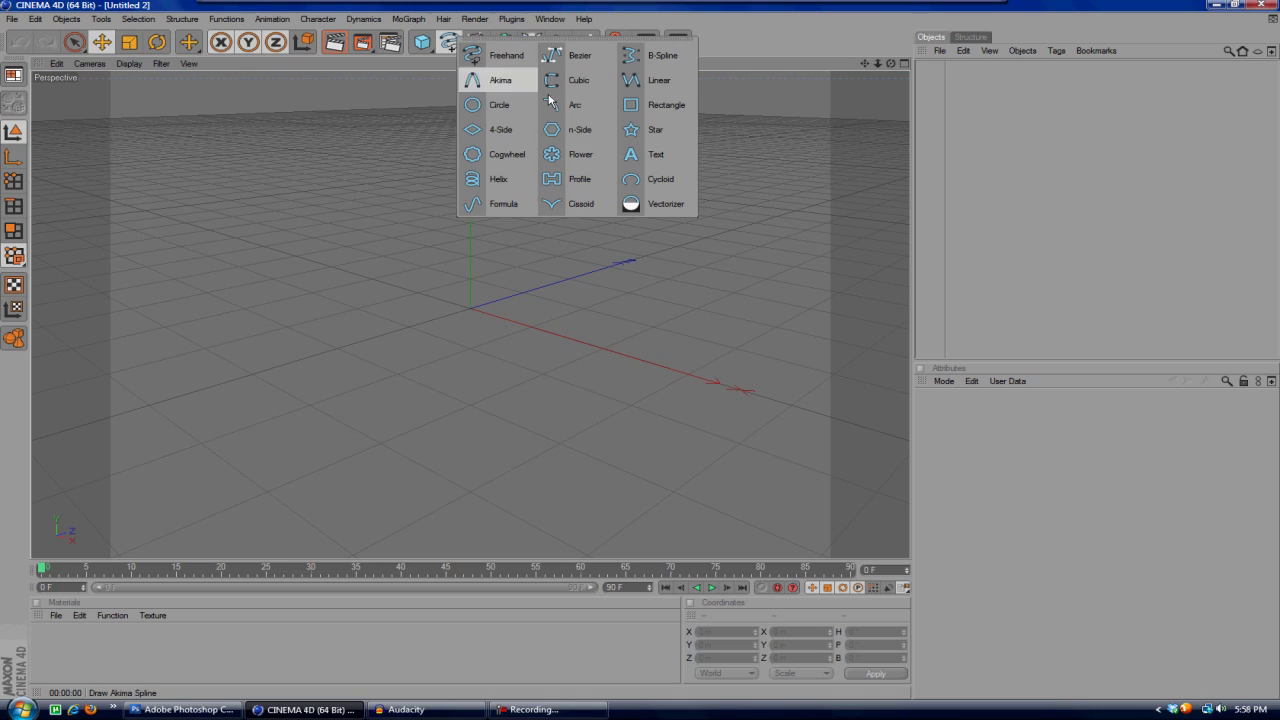
pyautogui.click(637, 150)
pyautogui.moveTo(1045, 449); pyautogui.dragTo(767, 445)
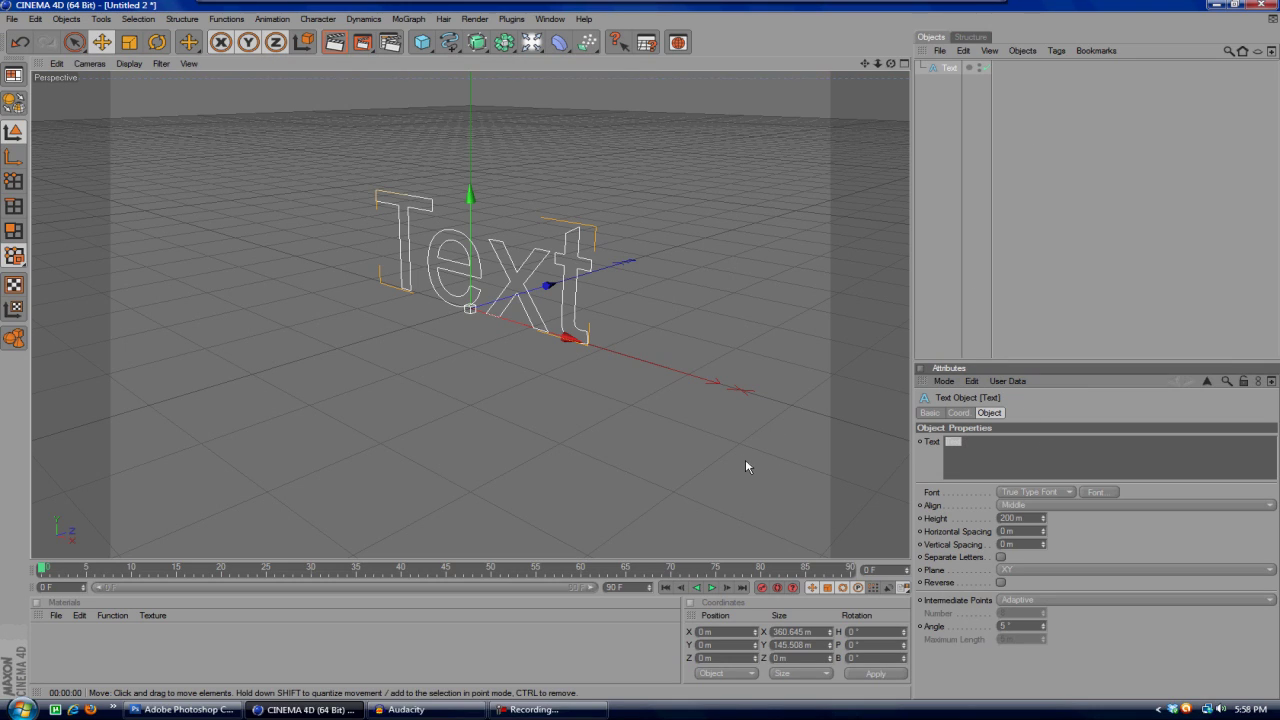
pyautogui.write('Visual')
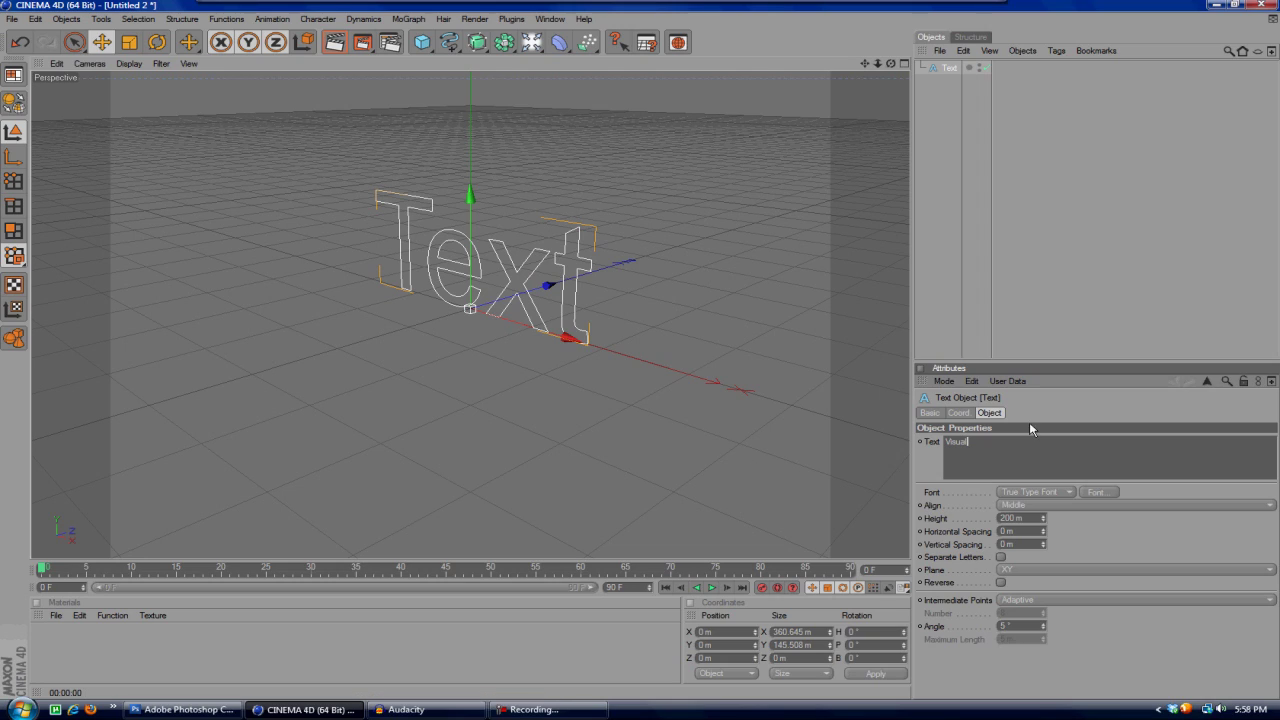
# - Set the text spline's font to Bebas in the Bold style
pyautogui.click(1096, 492)
pyautogui.scroll(-5, 70, 160)
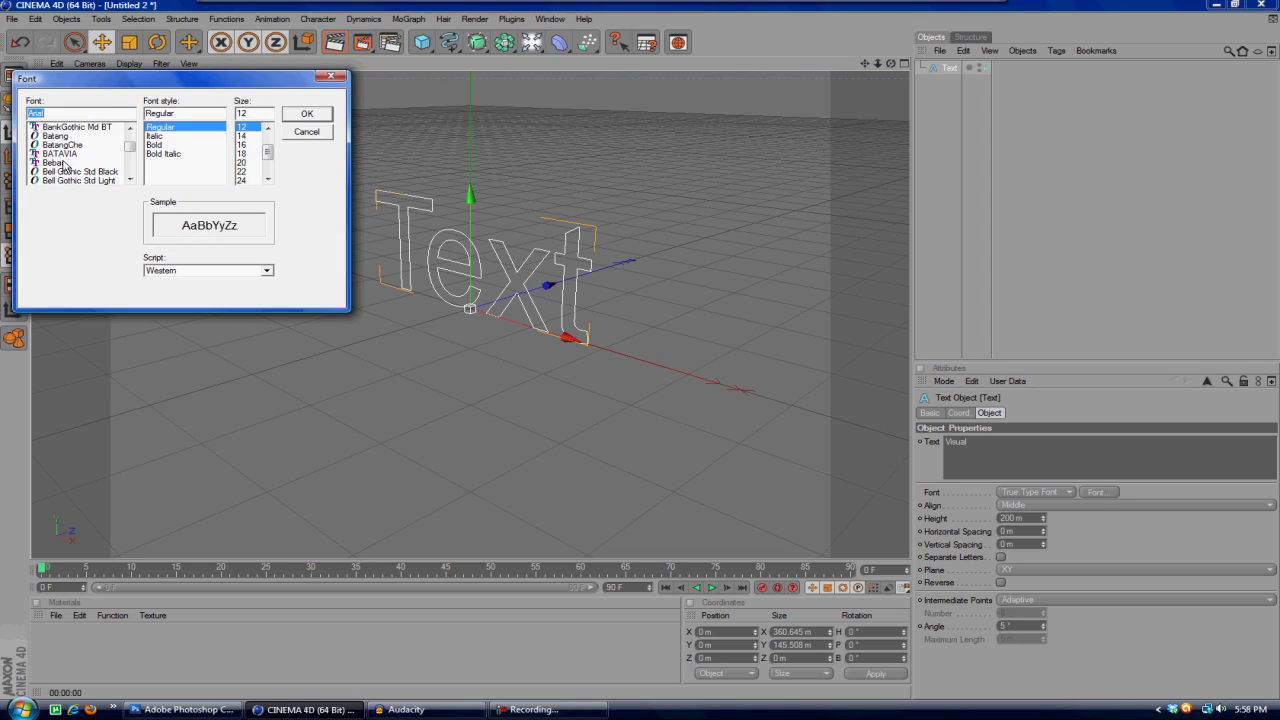
pyautogui.click(68, 162)
pyautogui.click(156, 146)
pyautogui.click(306, 113)
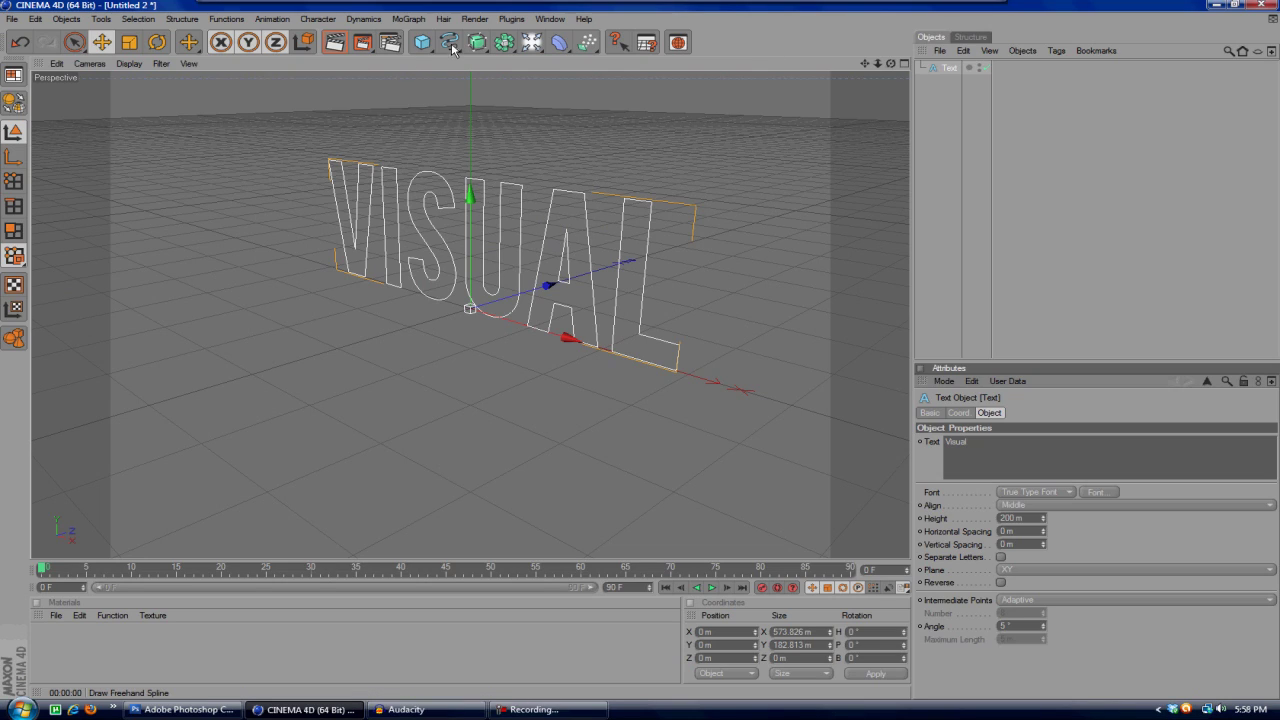
# - Add an Extrude NURBS object and make the text spline its child
pyautogui.click(477, 42)
pyautogui.click(615, 68)
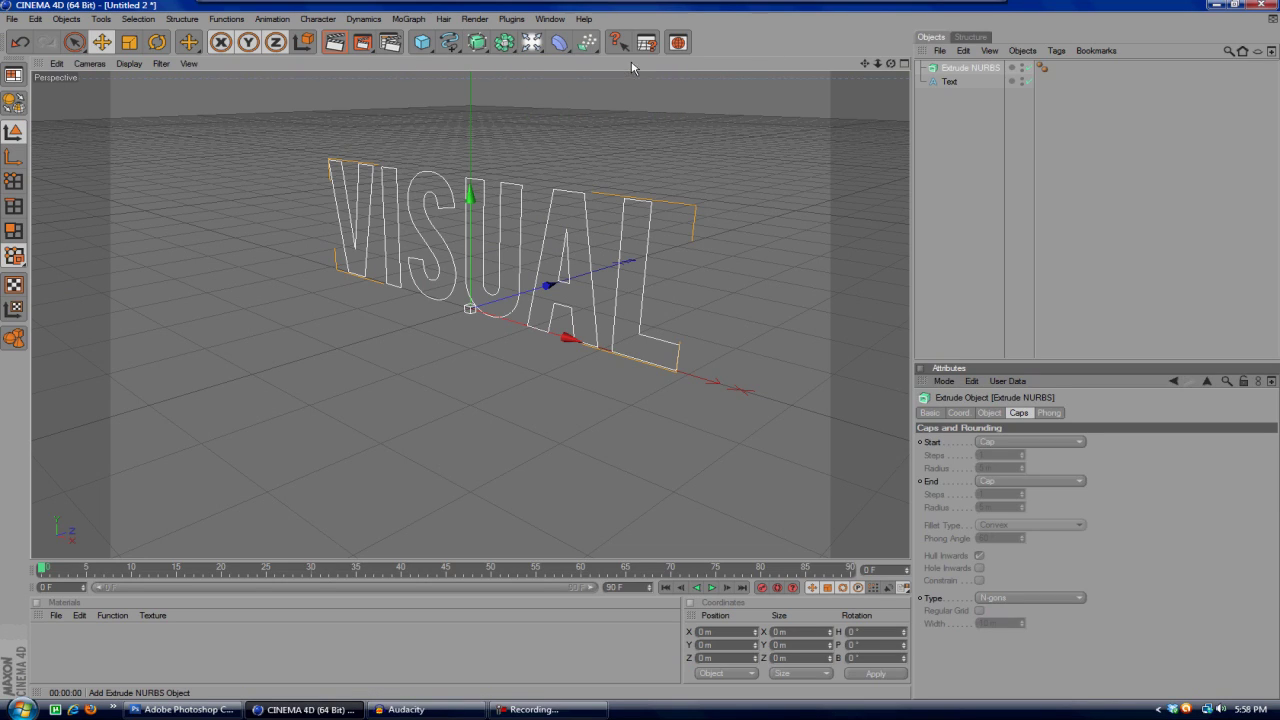
pyautogui.moveTo(948, 81); pyautogui.dragTo(950, 72)
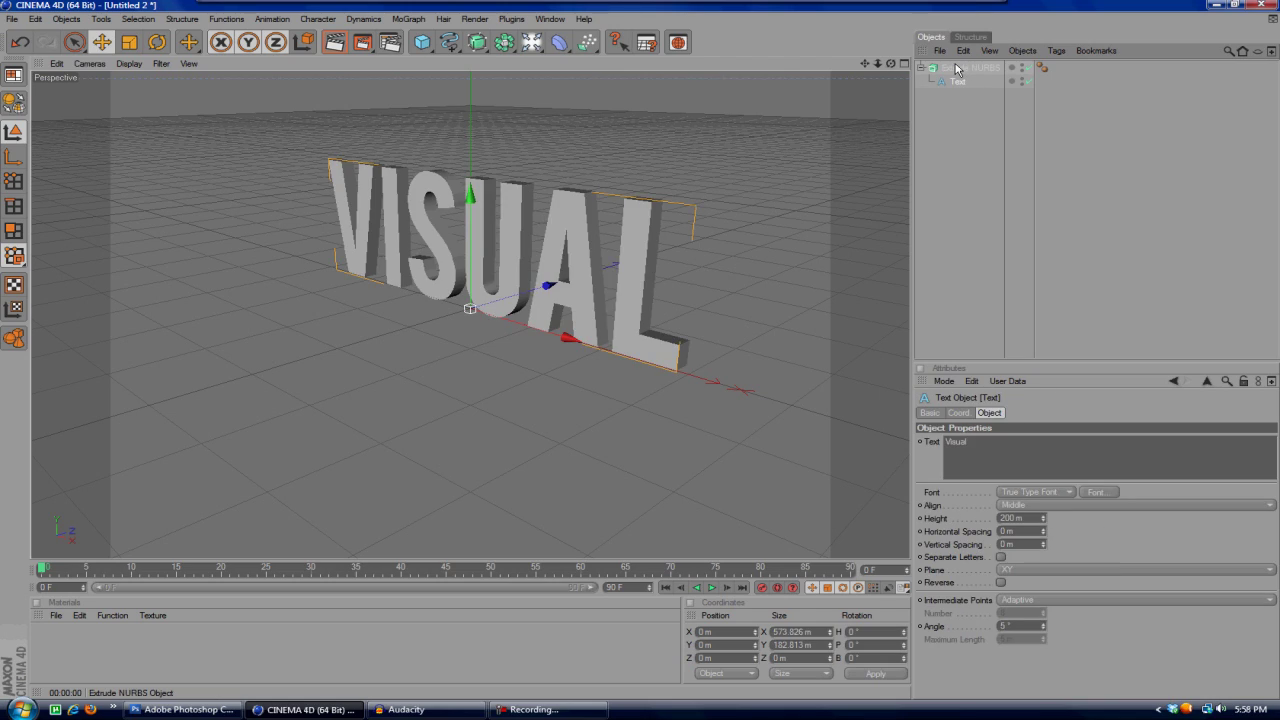
# - Set the Extrude NURBS object's Z movement to 54 m to deepen the lettering
pyautogui.click(968, 67)
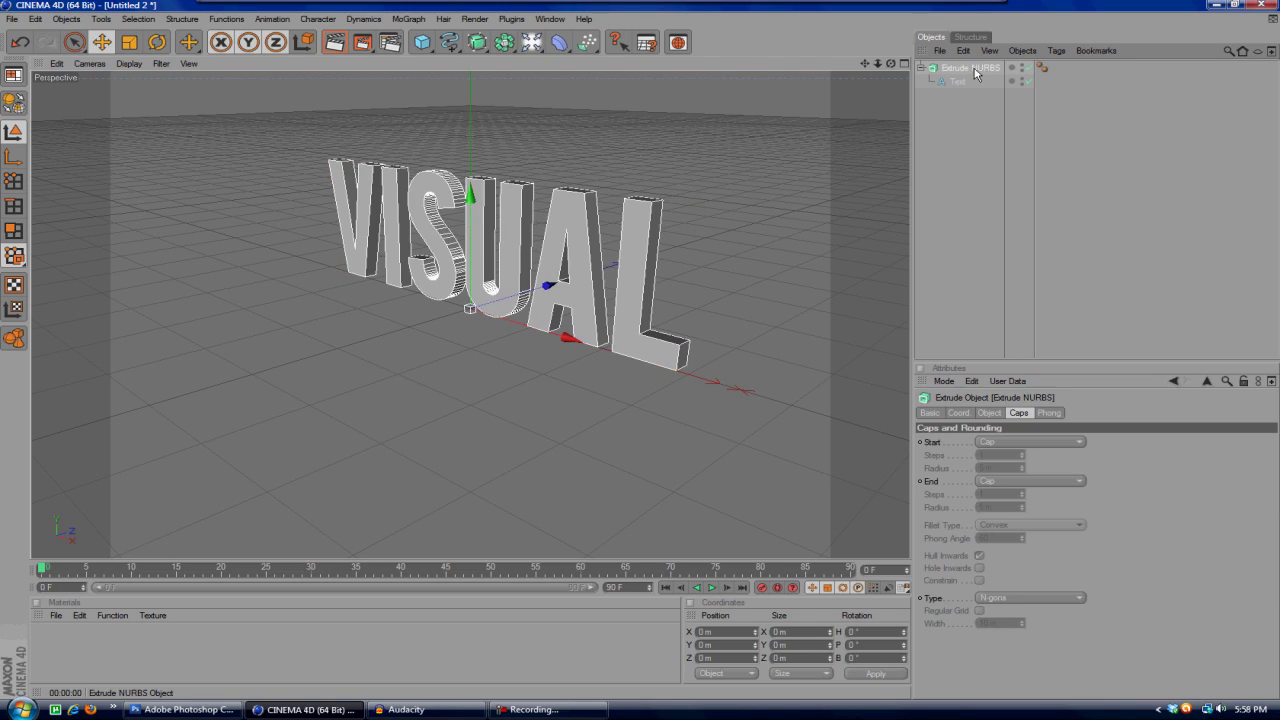
pyautogui.click(929, 413)
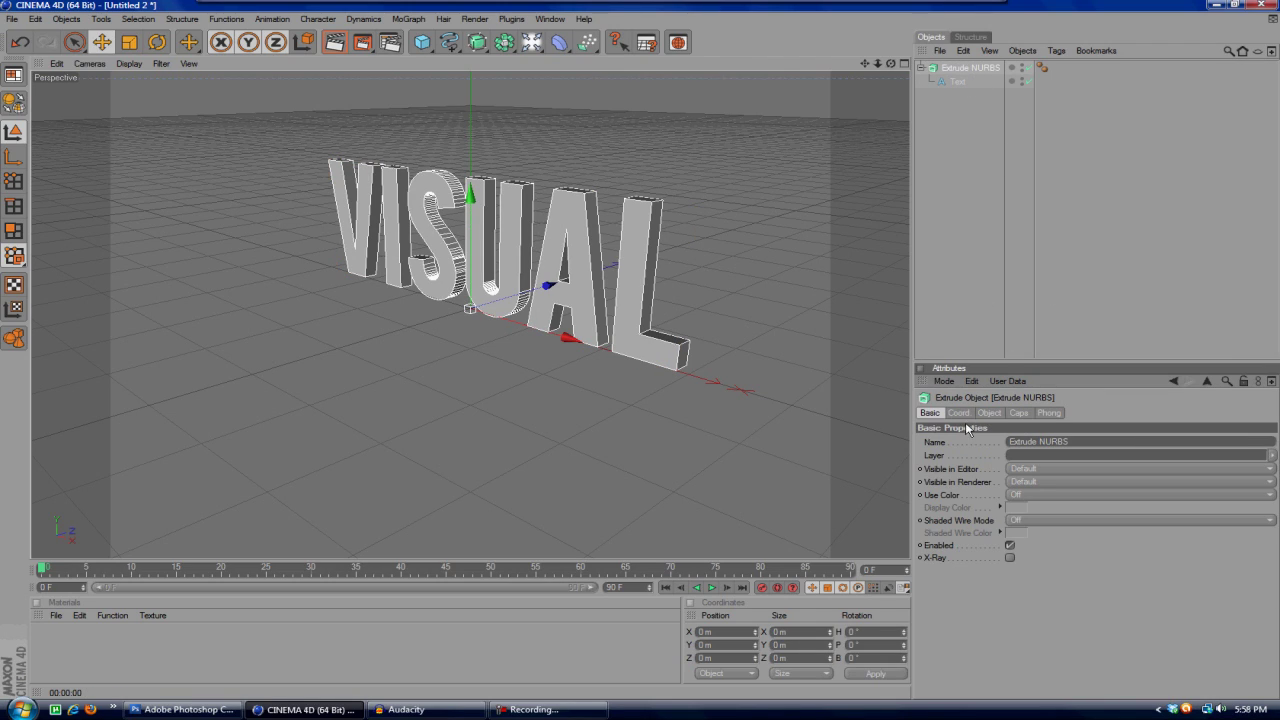
pyautogui.click(990, 413)
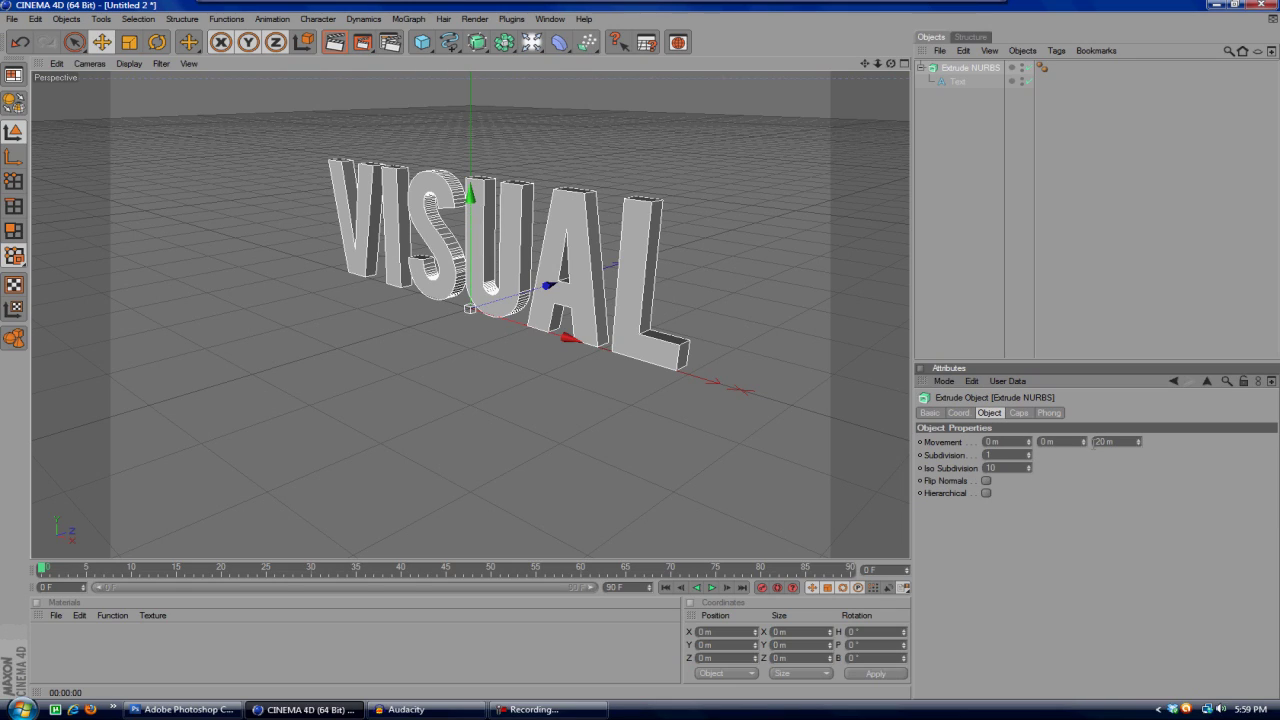
pyautogui.moveTo(1136, 441); pyautogui.dragTo(1136, 421)
pyautogui.moveTo(895, 67); pyautogui.dragTo(862, 92)
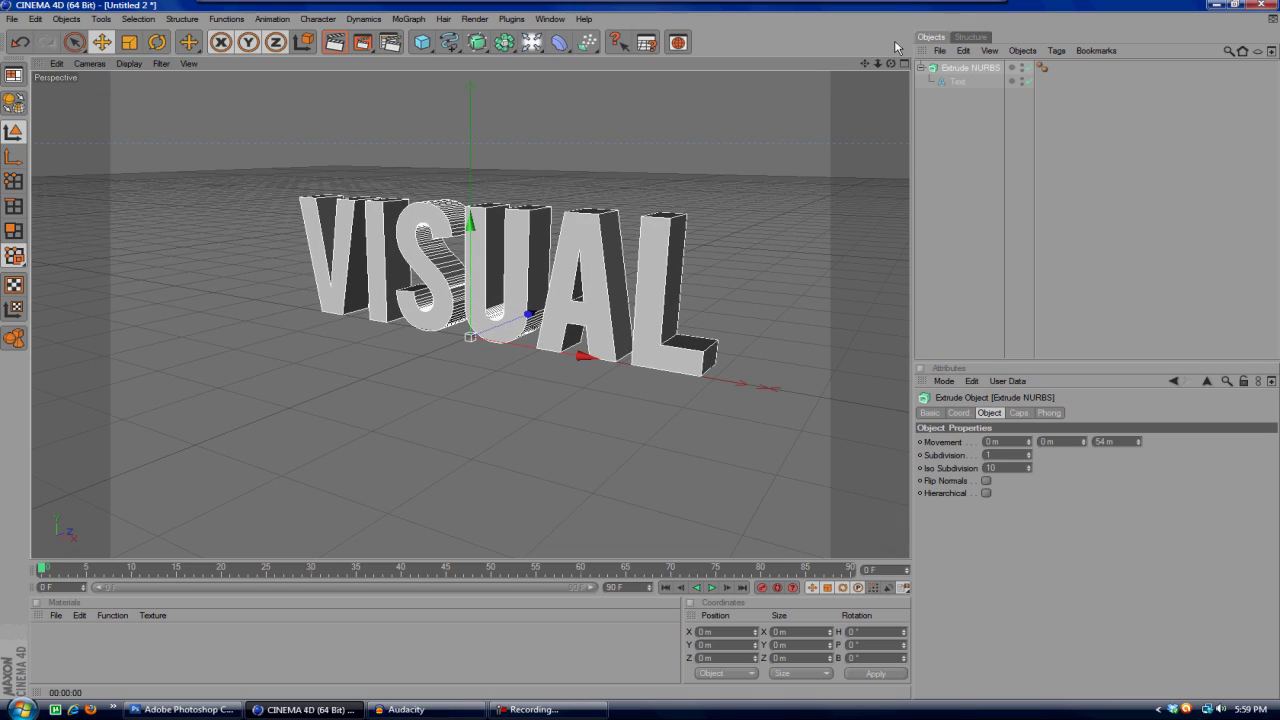
pyautogui.moveTo(890, 63); pyautogui.dragTo(930, 110)
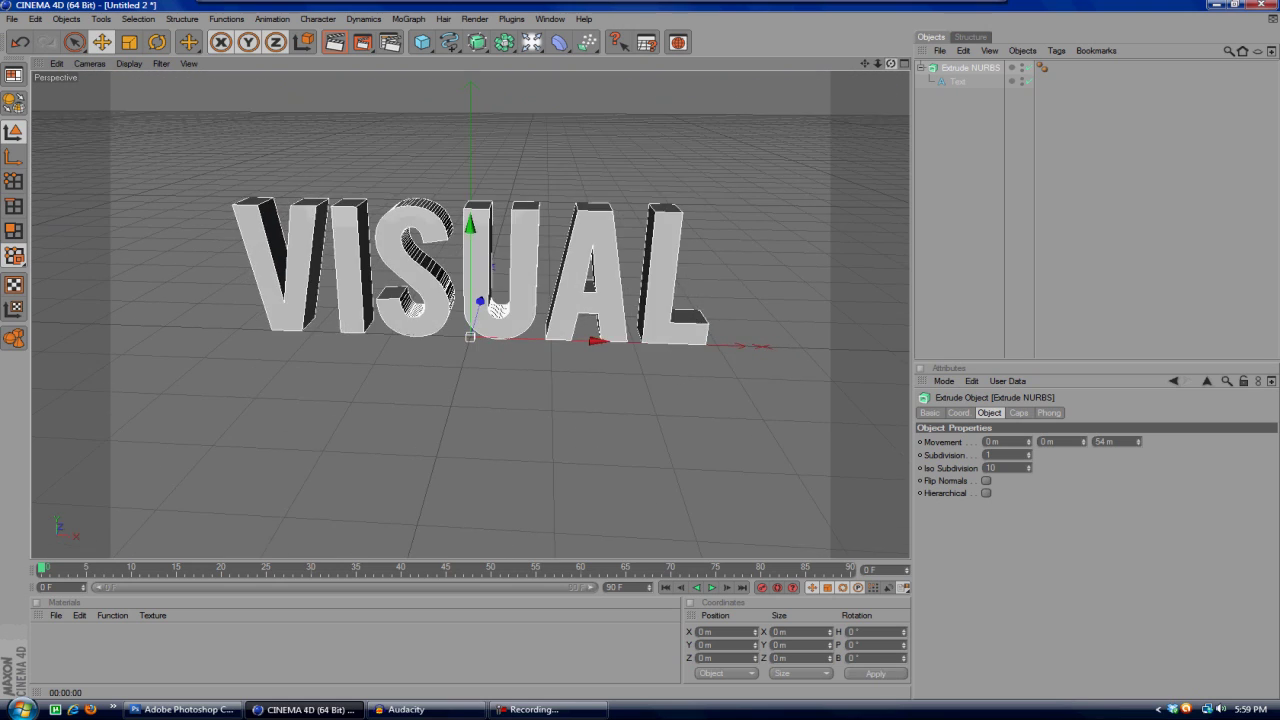
pyautogui.moveTo(470, 336); pyautogui.dragTo(486, 306)
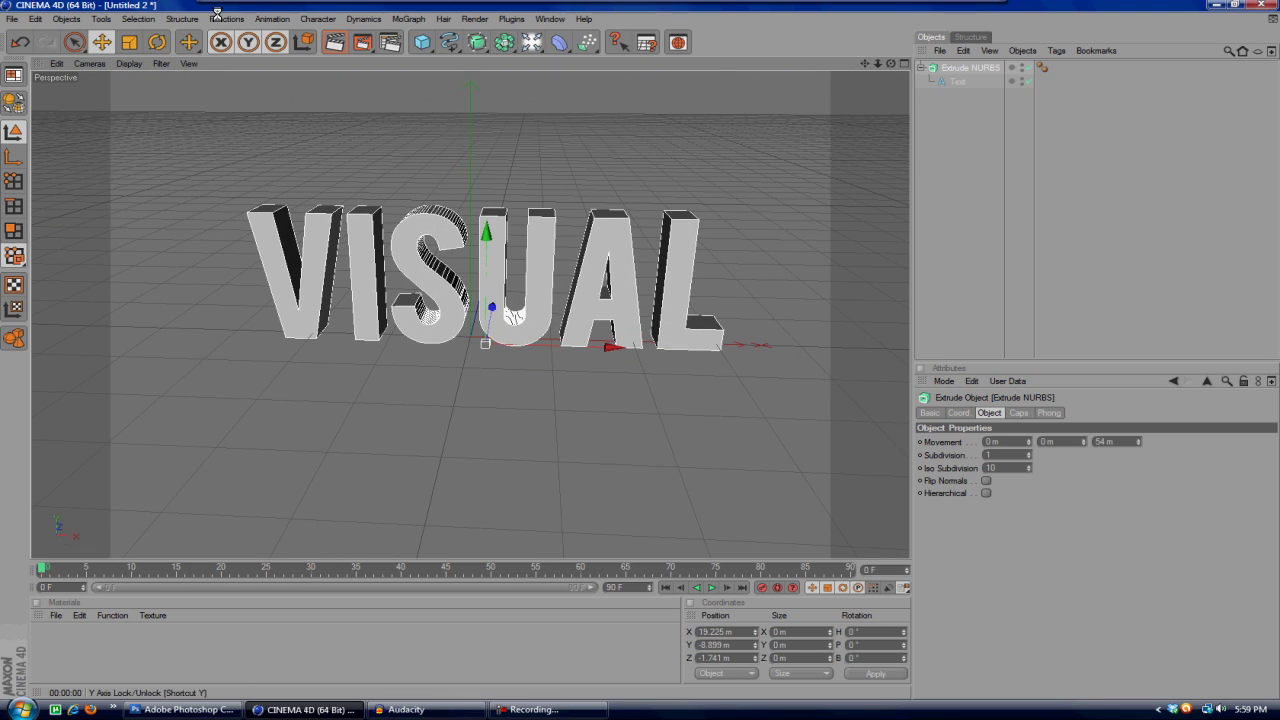
pyautogui.click(24, 38)
pyautogui.moveTo(890, 64); pyautogui.dragTo(850, 92)
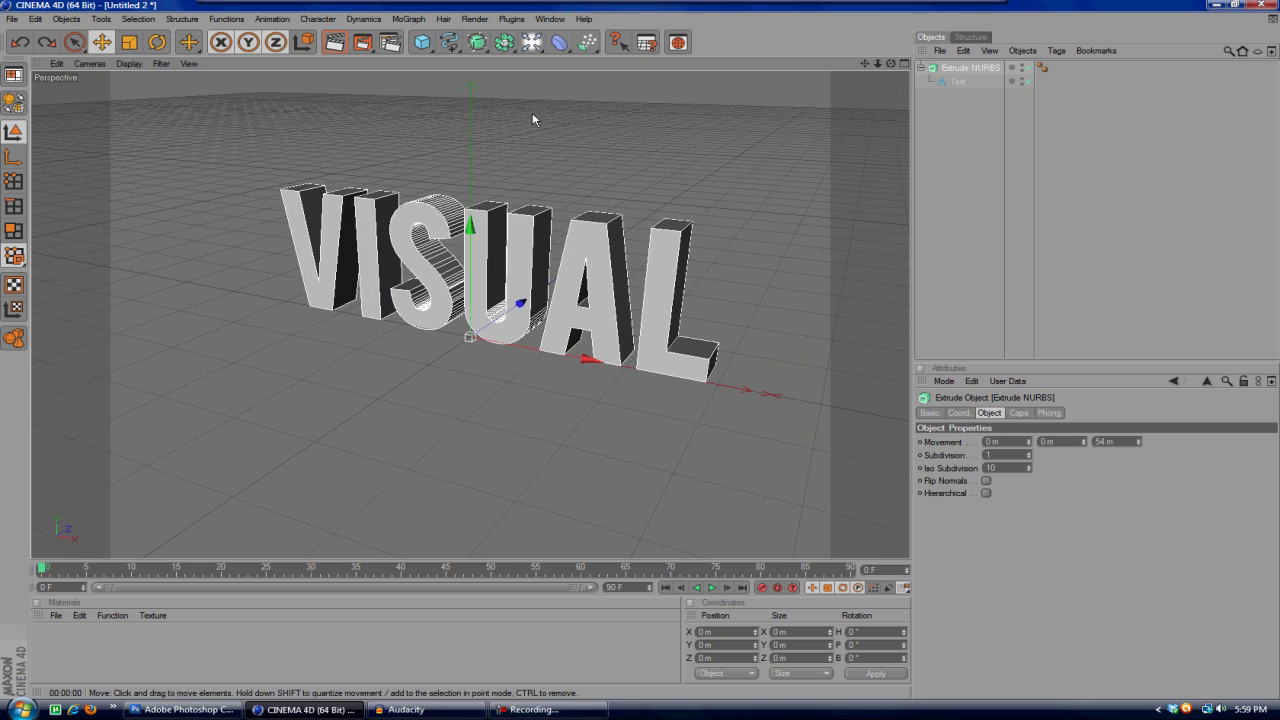
# - Duplicate the Extrude NURBS object together with its text spline by copying and pasting it
pyautogui.click(963, 50)
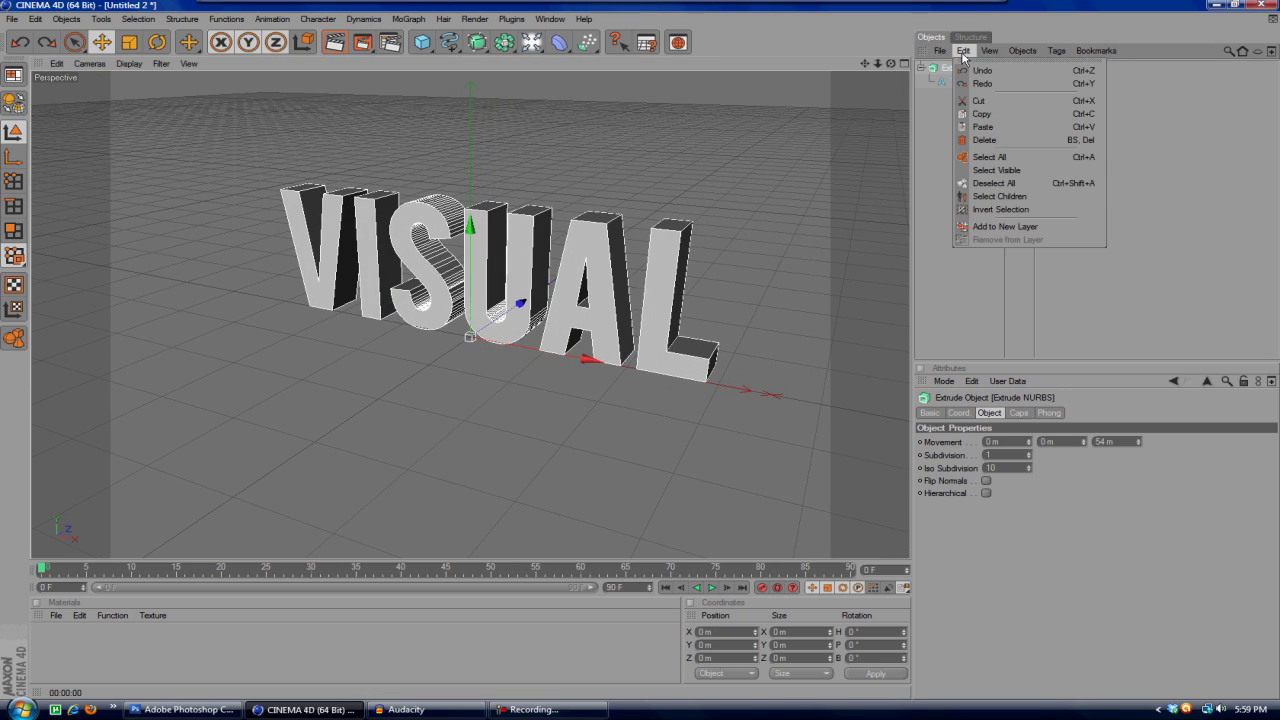
pyautogui.click(982, 114)
pyautogui.click(965, 52)
pyautogui.click(984, 126)
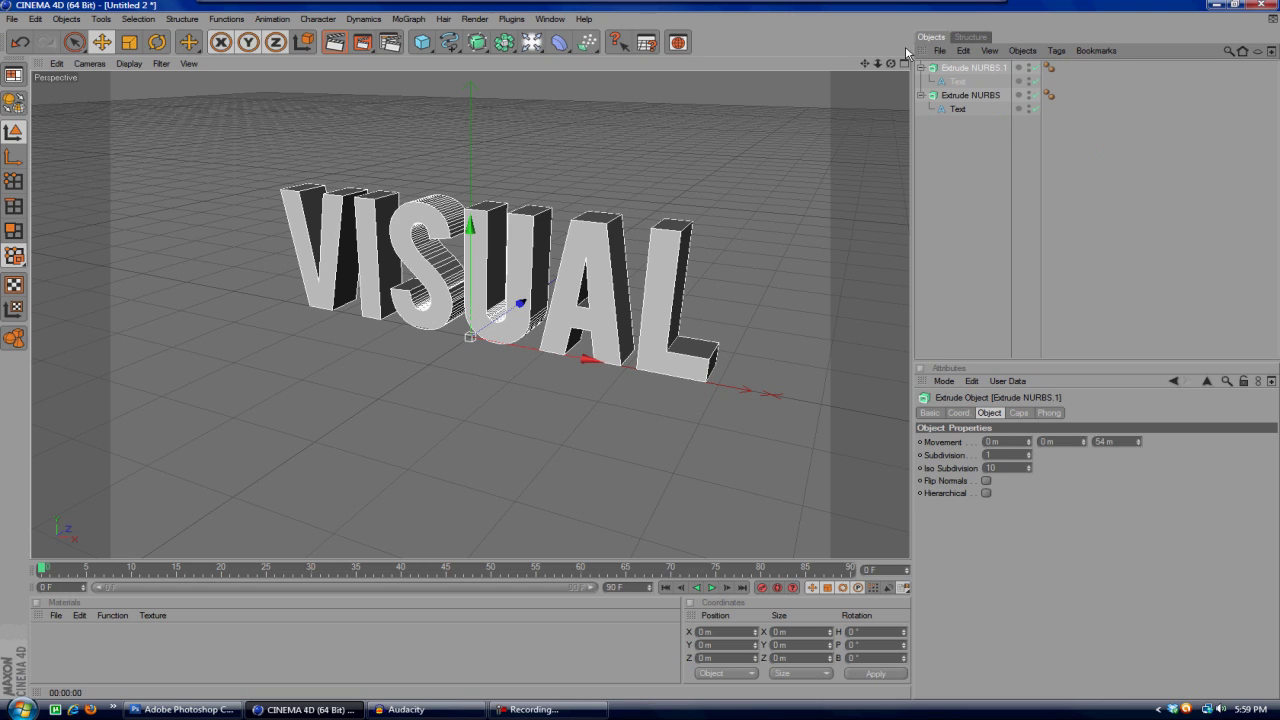
# - Reduce the duplicated Extrude NURBS object's Z movement to 26 m
pyautogui.moveTo(893, 67); pyautogui.dragTo(760, 78)
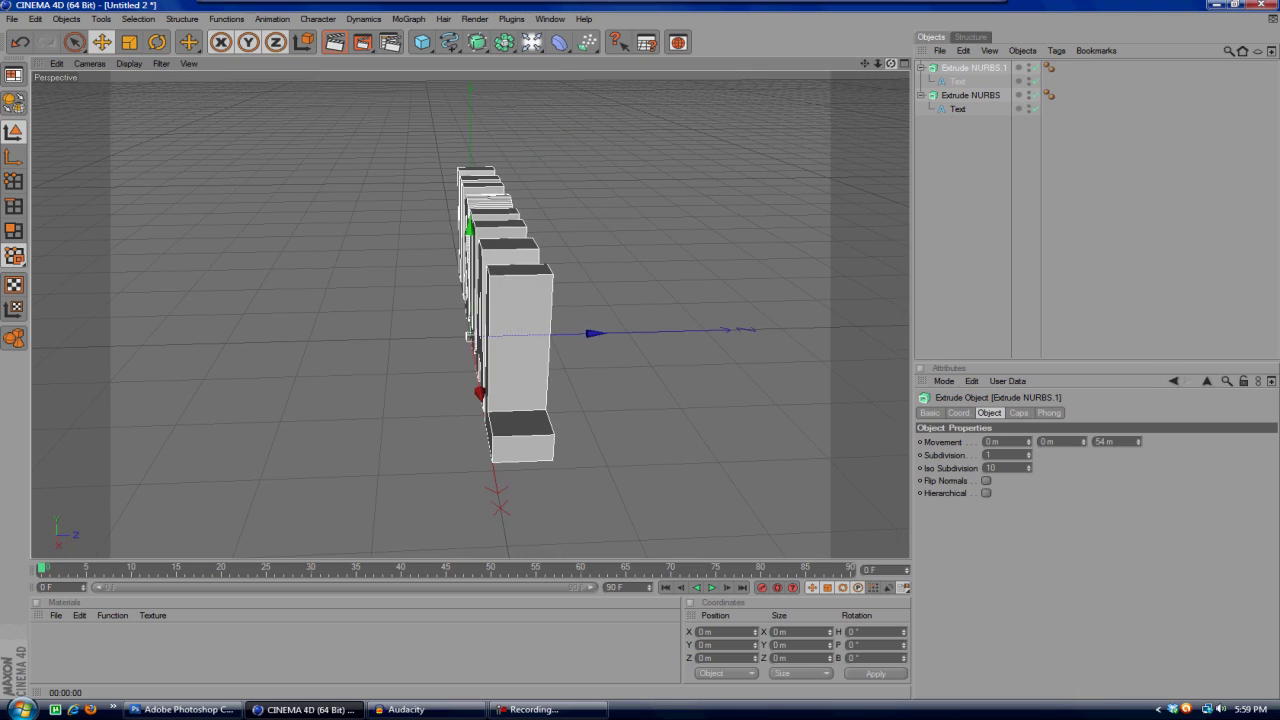
pyautogui.doubleClick(1116, 442)
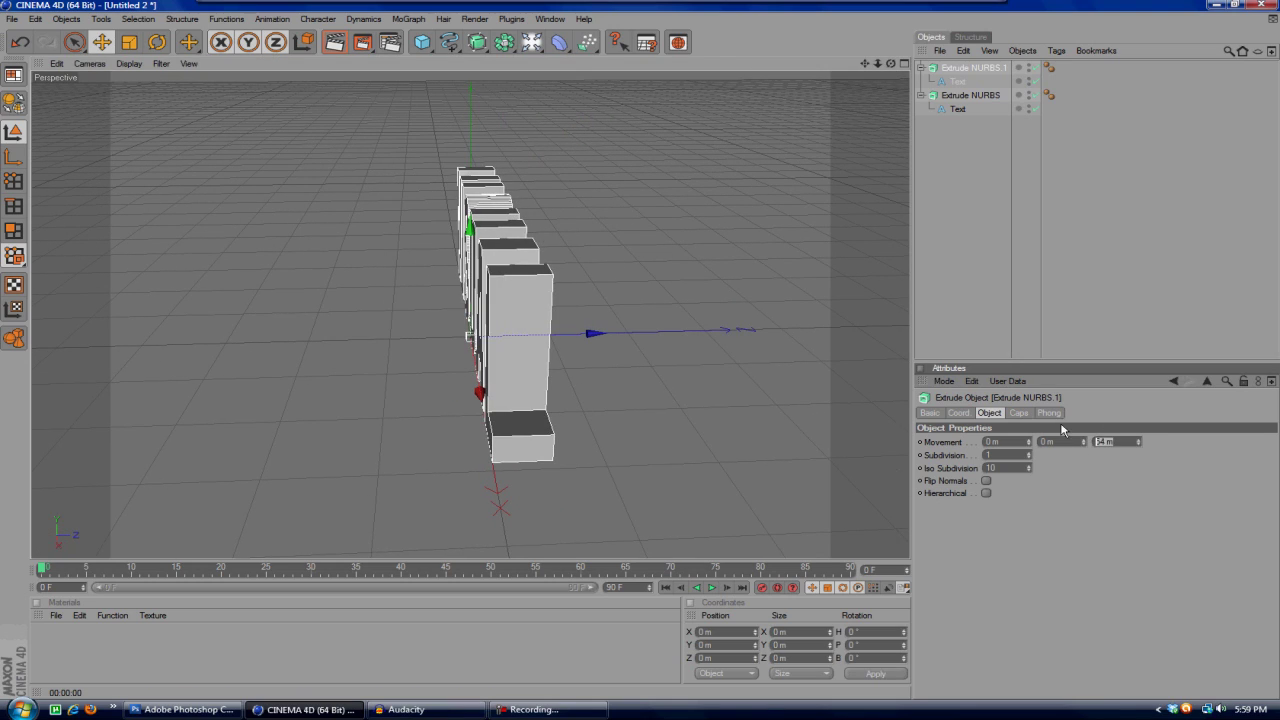
pyautogui.write('29')
pyautogui.press('Return')
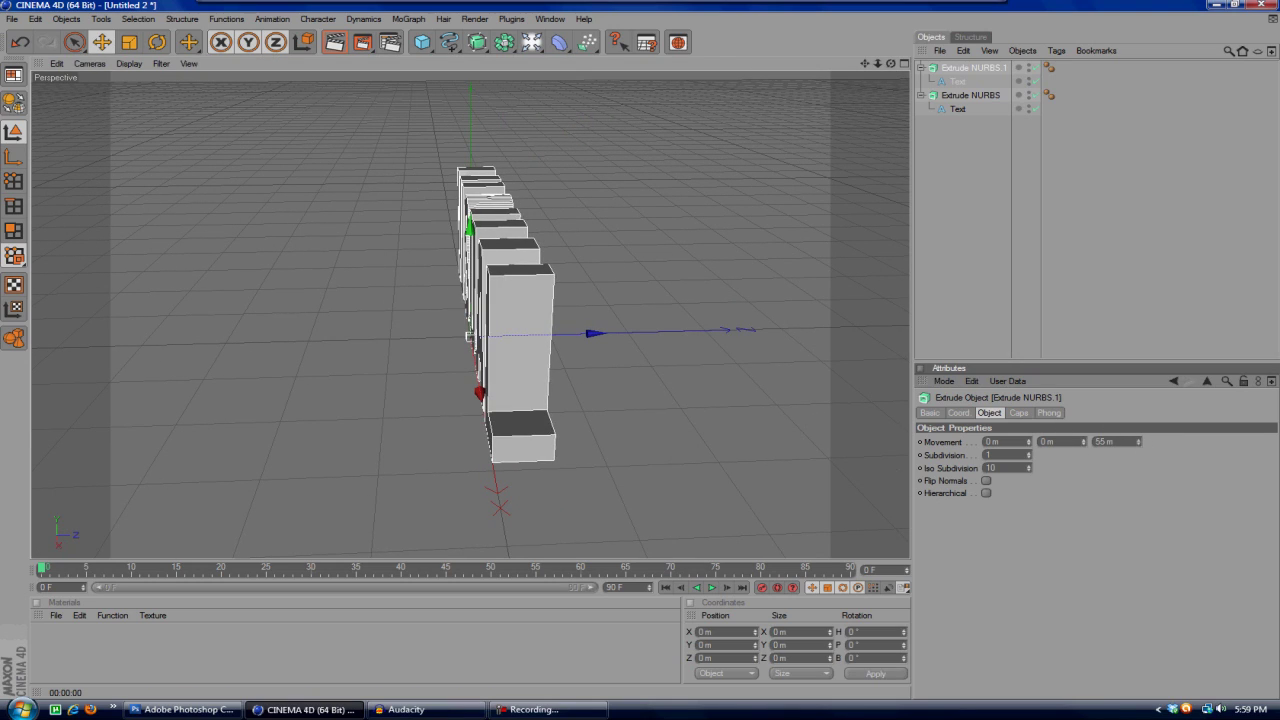
pyautogui.moveTo(1138, 442); pyautogui.dragTo(1138, 448)
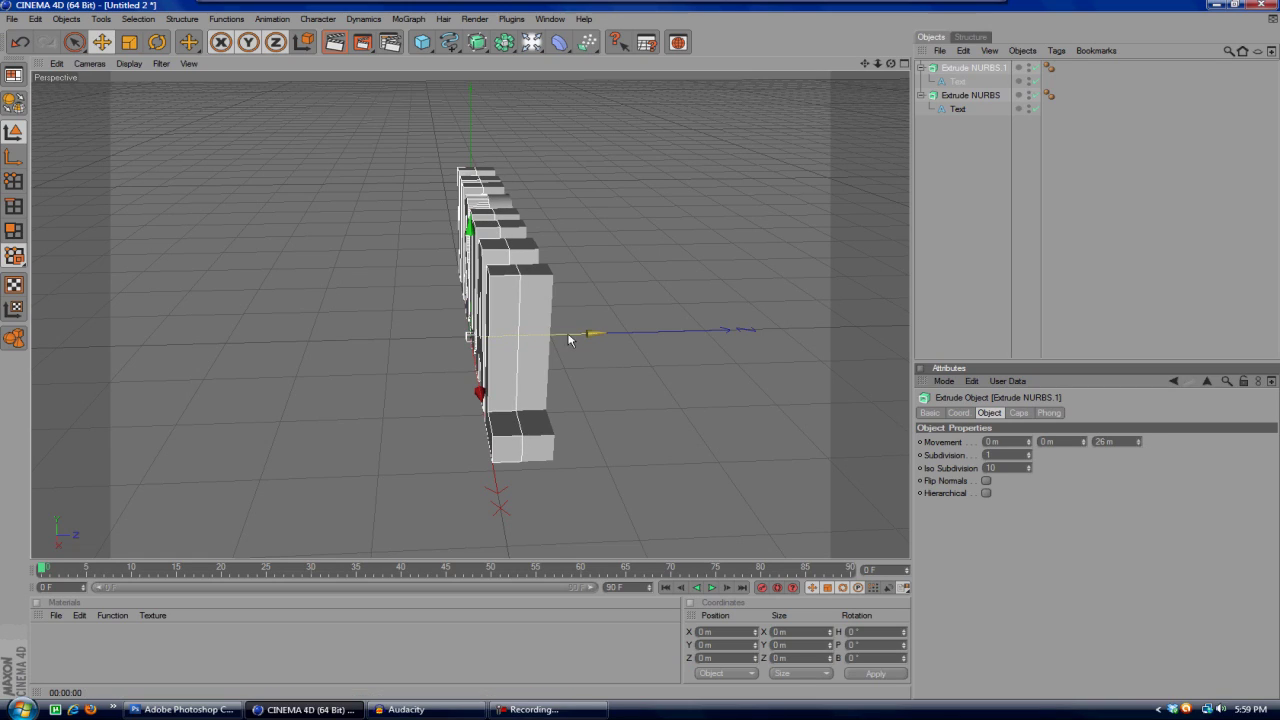
# - Move the thinner duplicate along Z to about 13 m, inside the original lettering's depth, and render the view
pyautogui.moveTo(575, 336); pyautogui.dragTo(609, 334)
pyautogui.moveTo(890, 63); pyautogui.dragTo(877, 97)
pyautogui.click(334, 42)
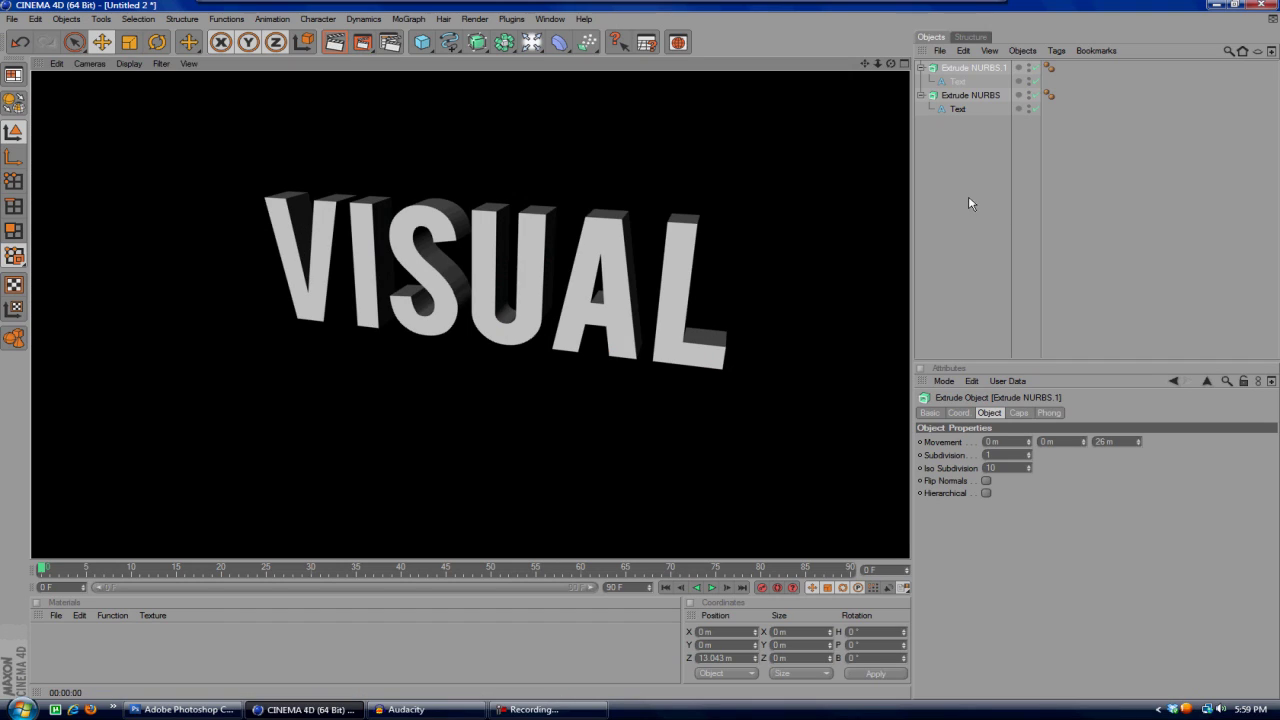
# - Set both the start and end caps of the duplicated extrusion to Fillet Cap and render the view
pyautogui.click(975, 202)
pyautogui.click(965, 68)
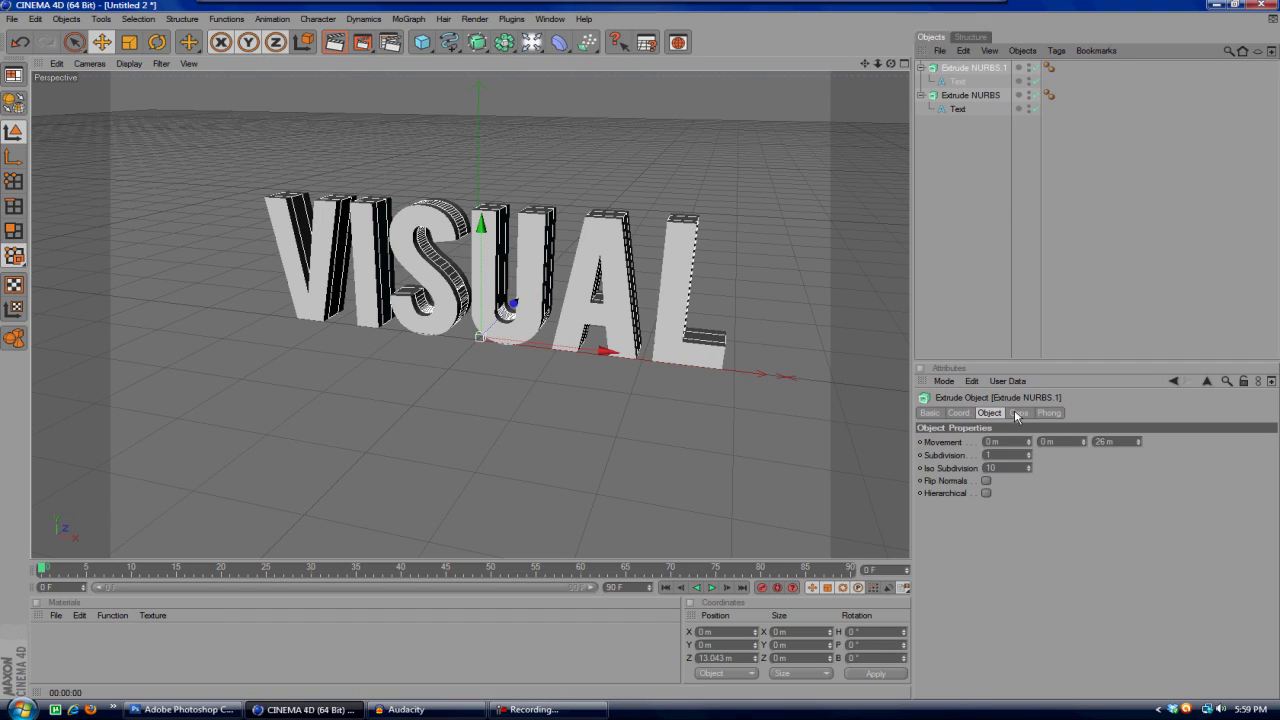
pyautogui.click(1017, 414)
pyautogui.click(1008, 446)
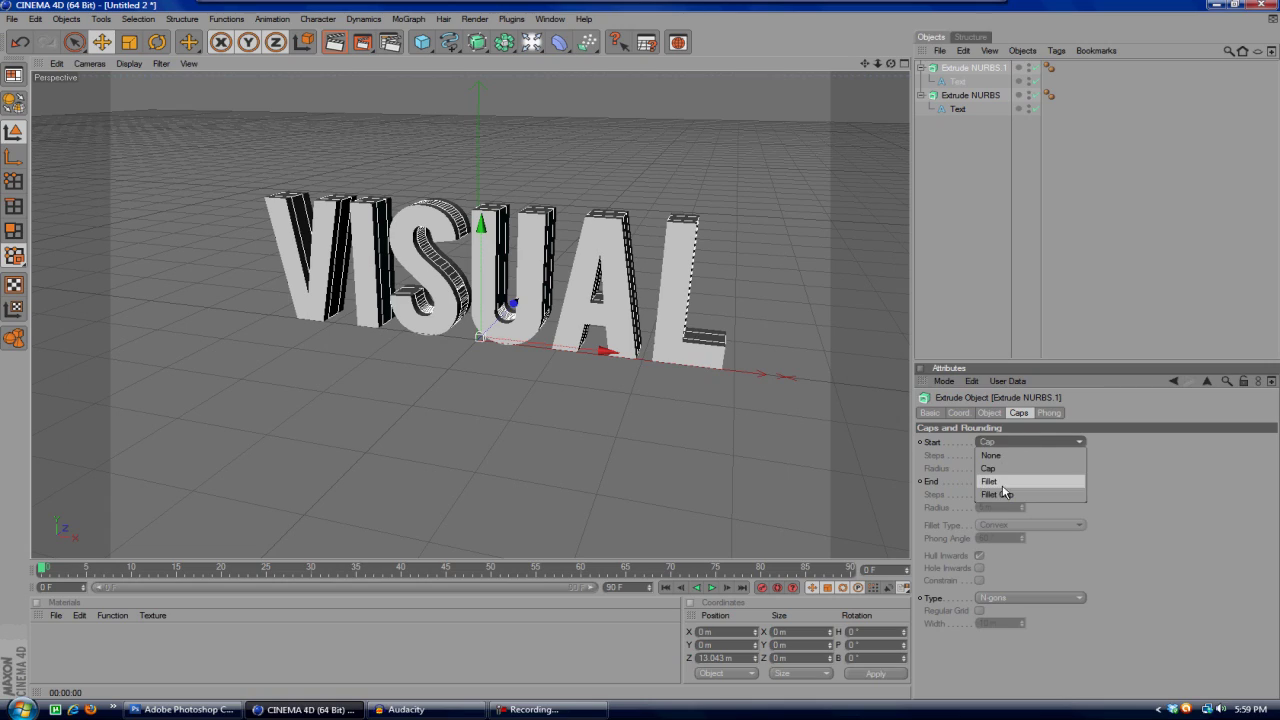
pyautogui.click(1003, 488)
pyautogui.click(1005, 484)
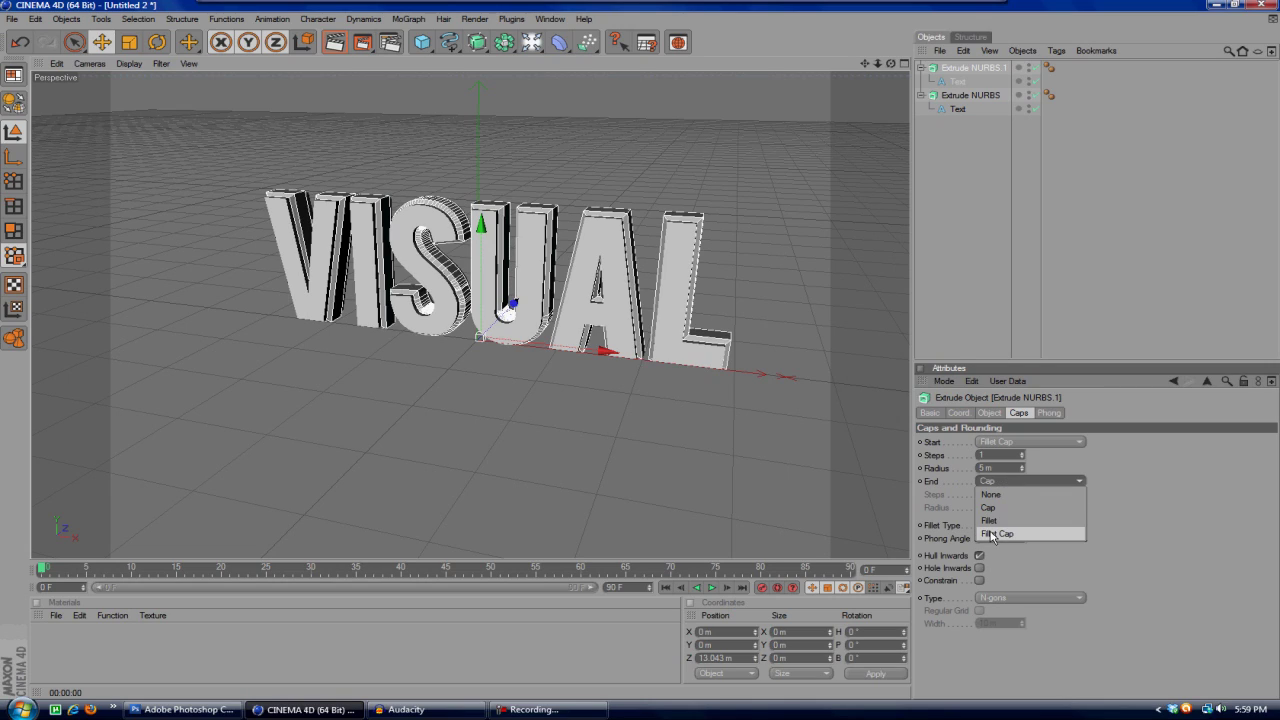
pyautogui.click(992, 534)
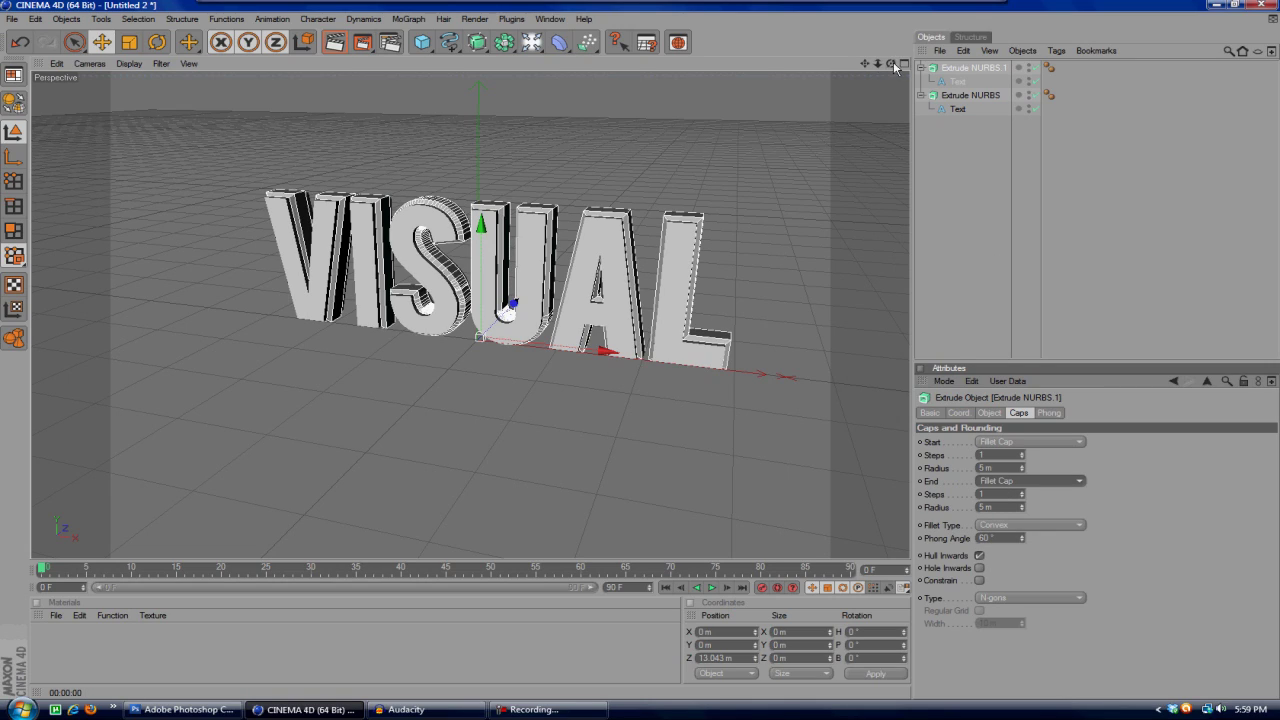
pyautogui.click(334, 42)
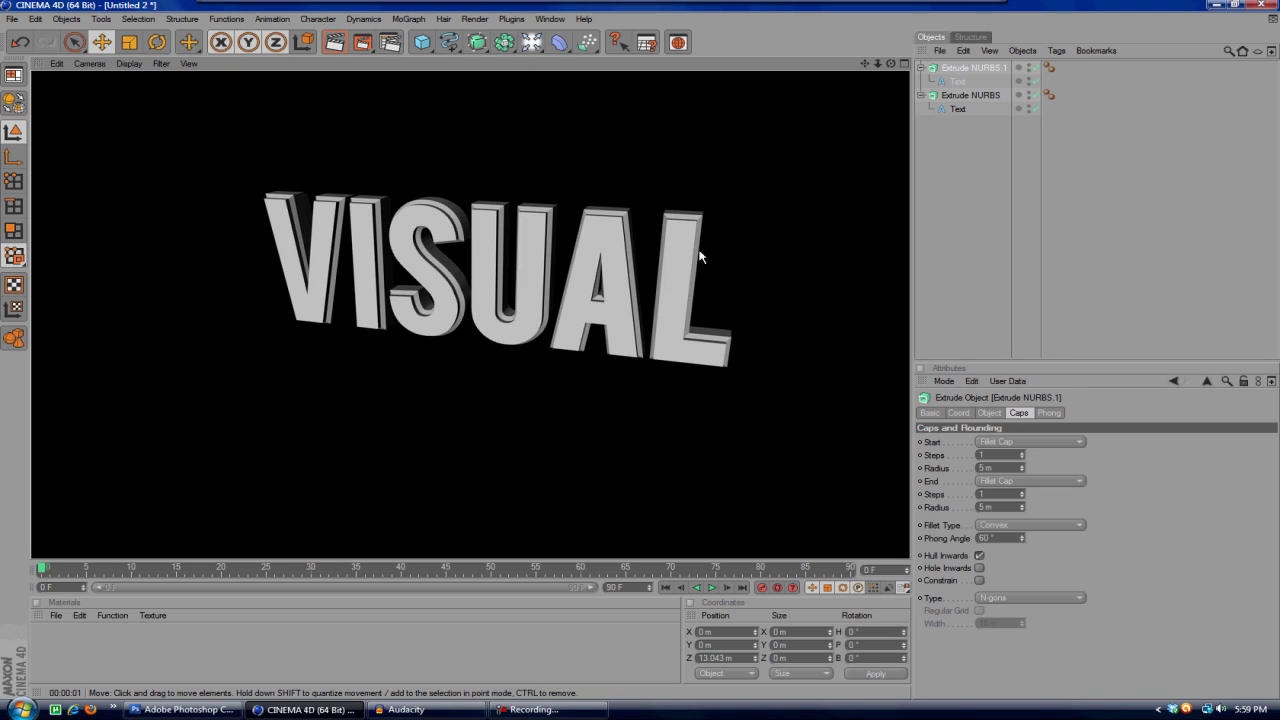
# - Create two new materials
pyautogui.doubleClick(144, 640)
pyautogui.doubleClick(144, 640)
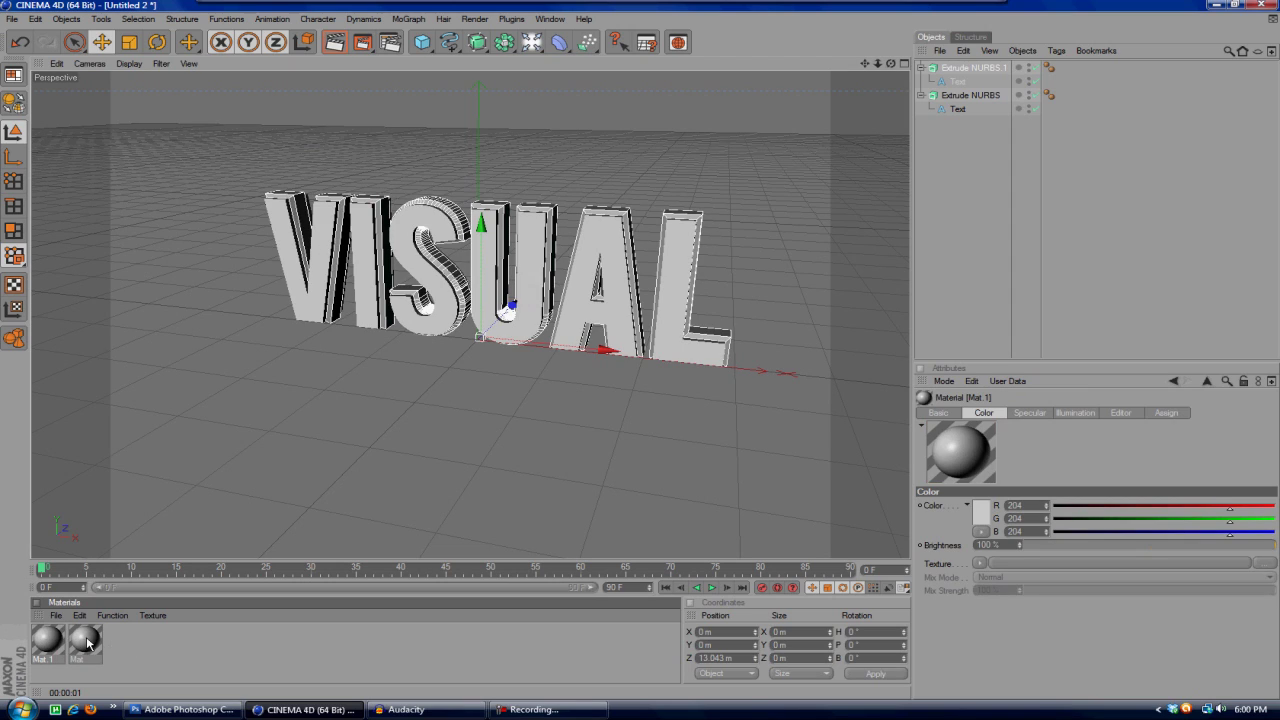
# - Colour the material Mat blue with RGB 0, 115, 161 and apply it to the original Extrude NURBS lettering
pyautogui.doubleClick(86, 641)
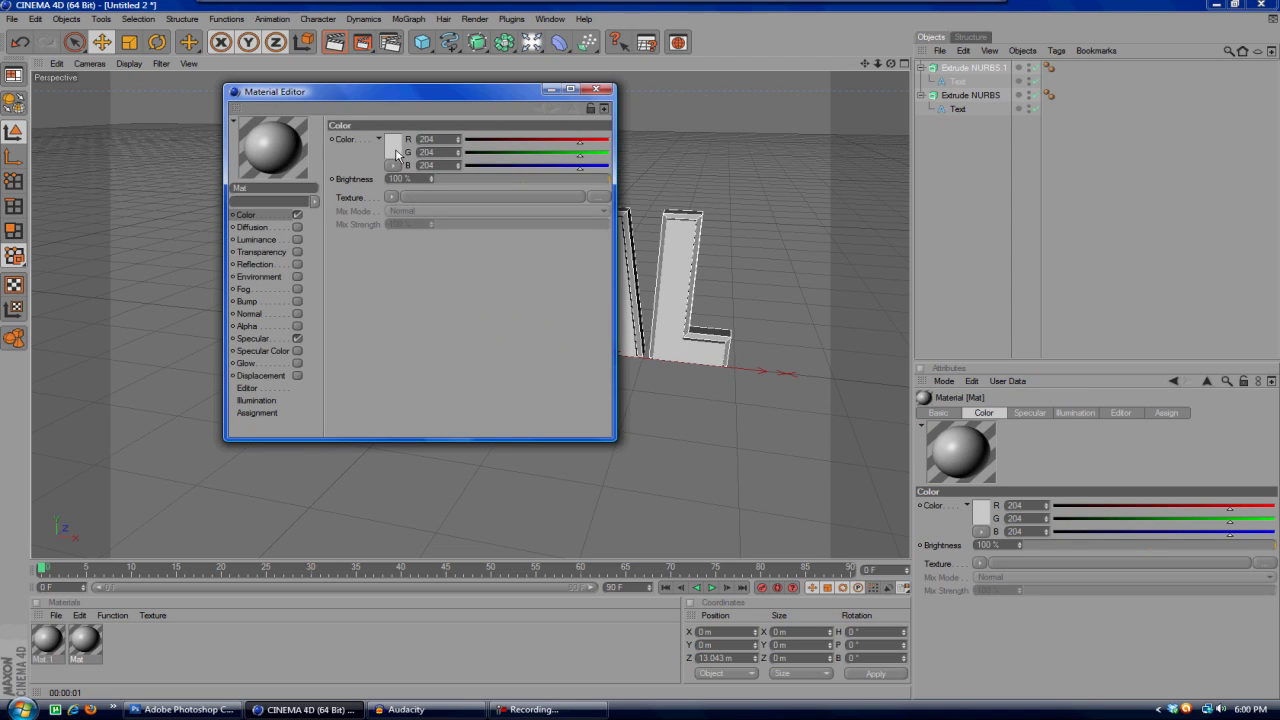
pyautogui.click(395, 150)
pyautogui.click(435, 106)
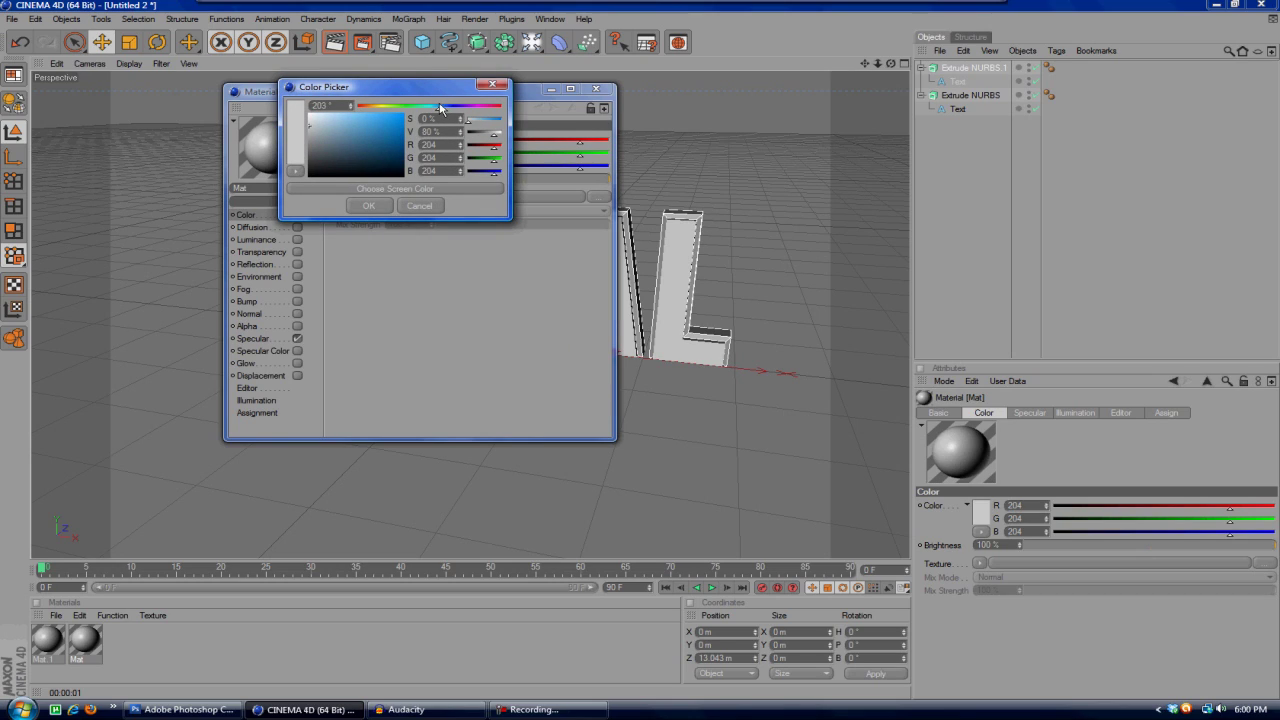
pyautogui.moveTo(400, 153)
pyautogui.mouseDown()
pyautogui.moveTo(415, 157)
pyautogui.moveTo(406, 140)
pyautogui.mouseUp()
pyautogui.click(376, 209)
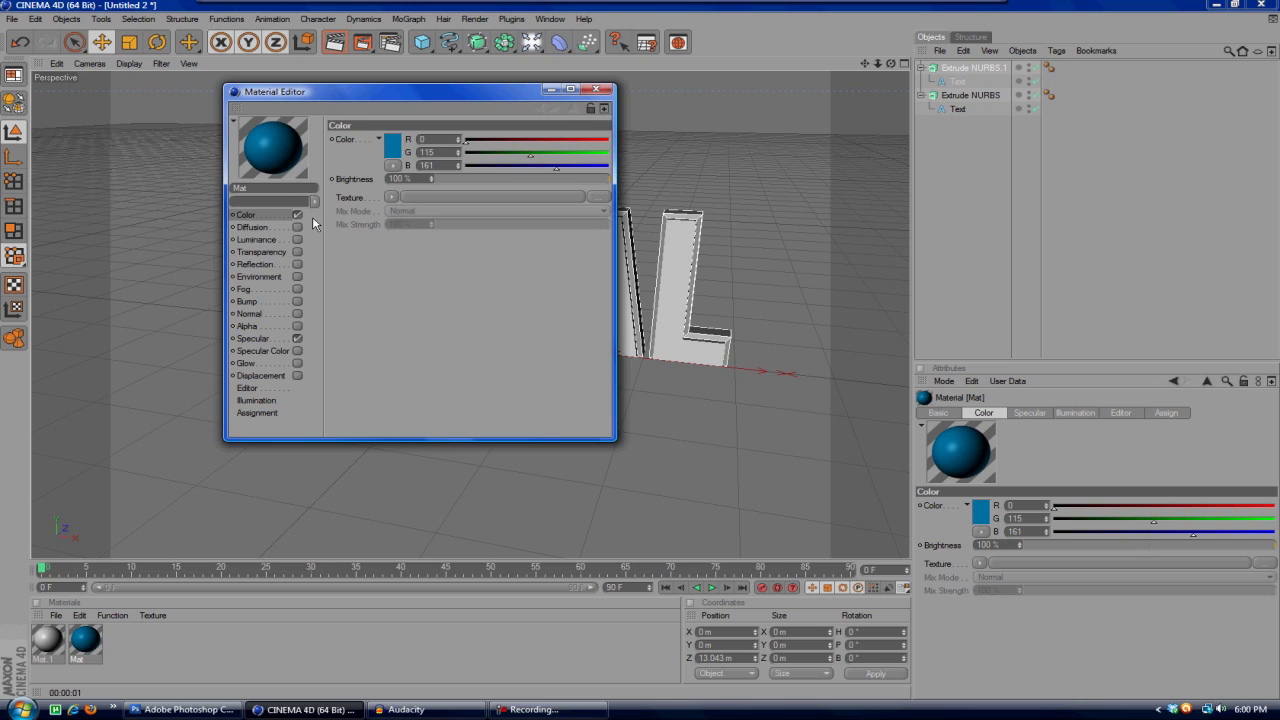
pyautogui.click(597, 90)
pyautogui.moveTo(86, 642); pyautogui.dragTo(425, 270)
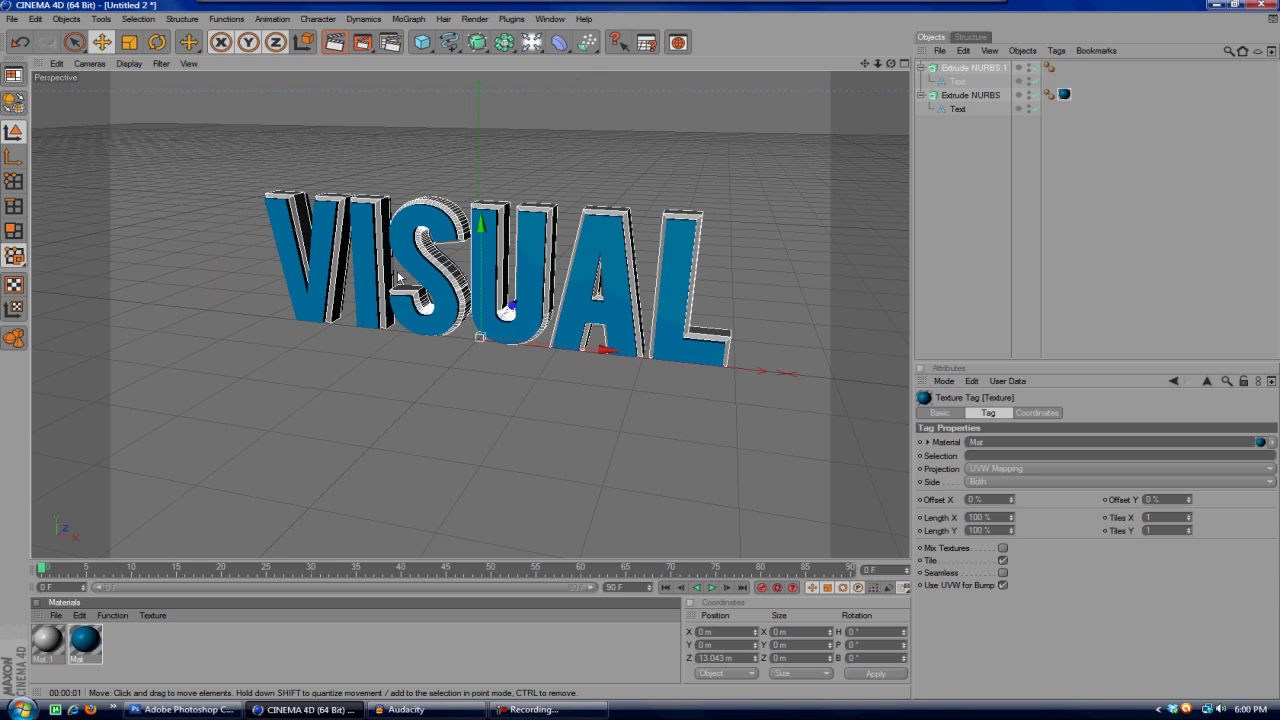
# - Colour the material Mat.1 black with RGB 0, 0, 0 and enable its reflection at 29% brightness
pyautogui.doubleClick(47, 638)
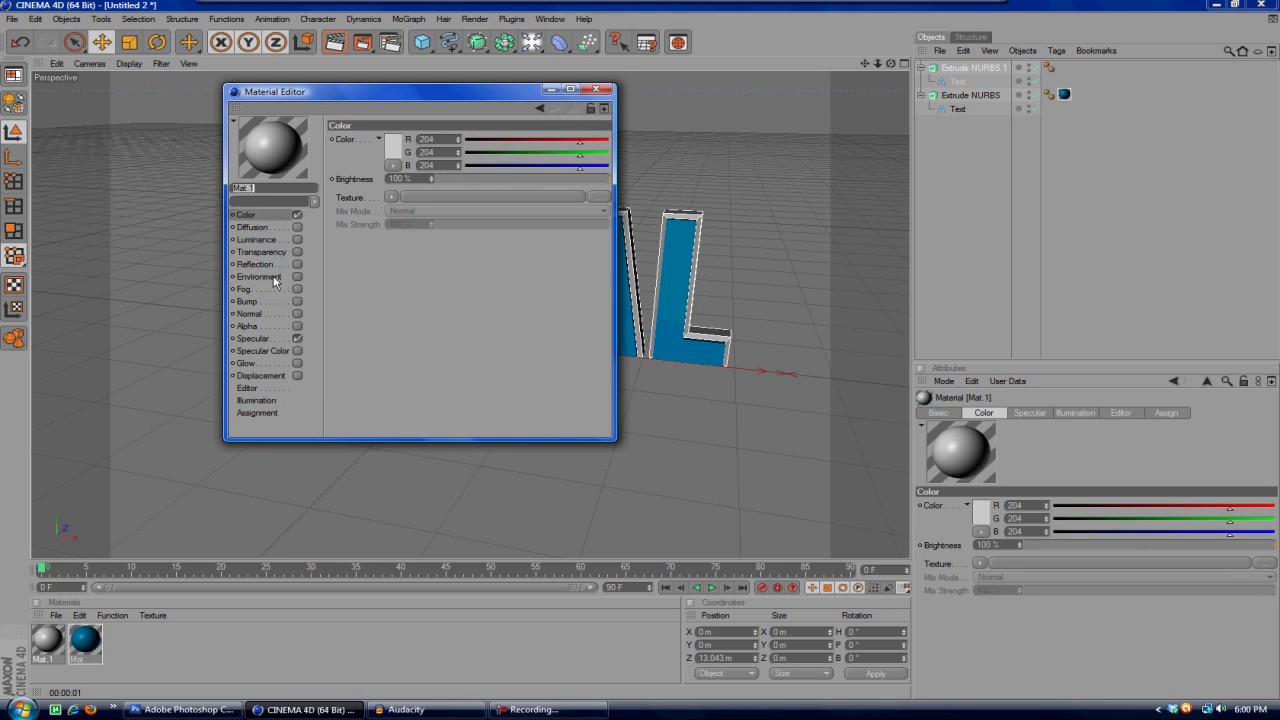
pyautogui.click(392, 150)
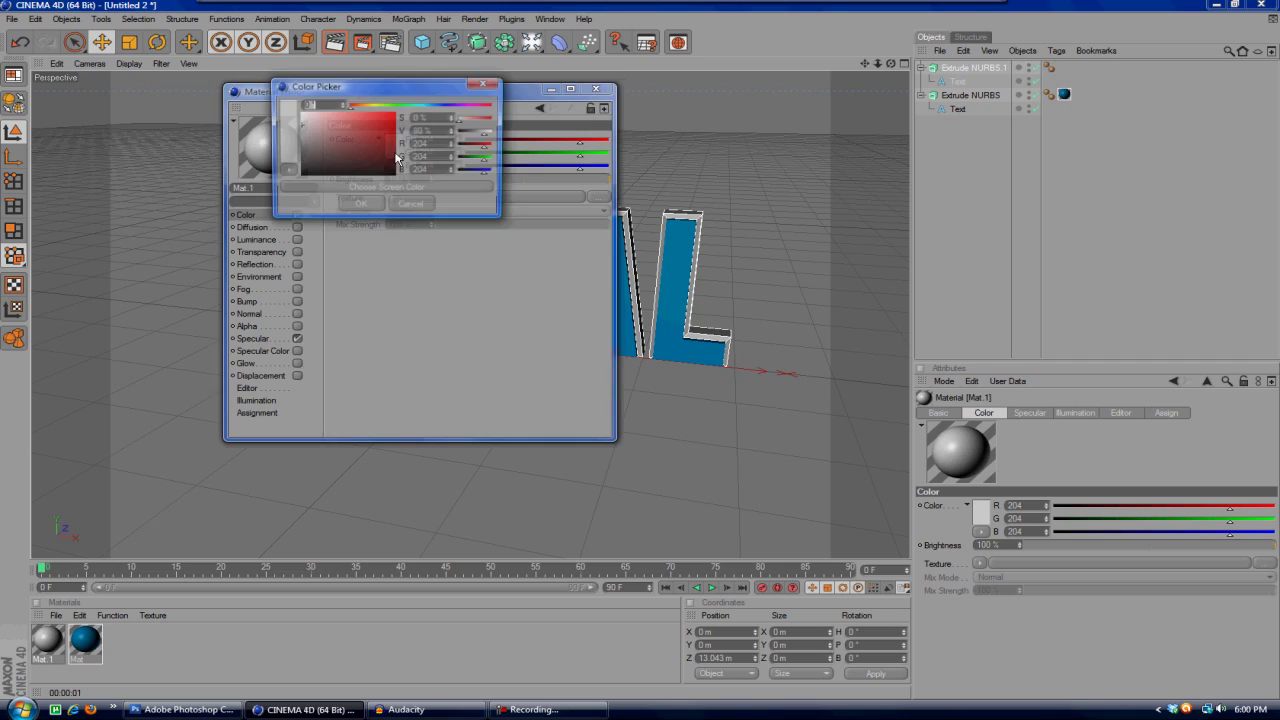
pyautogui.click(363, 205)
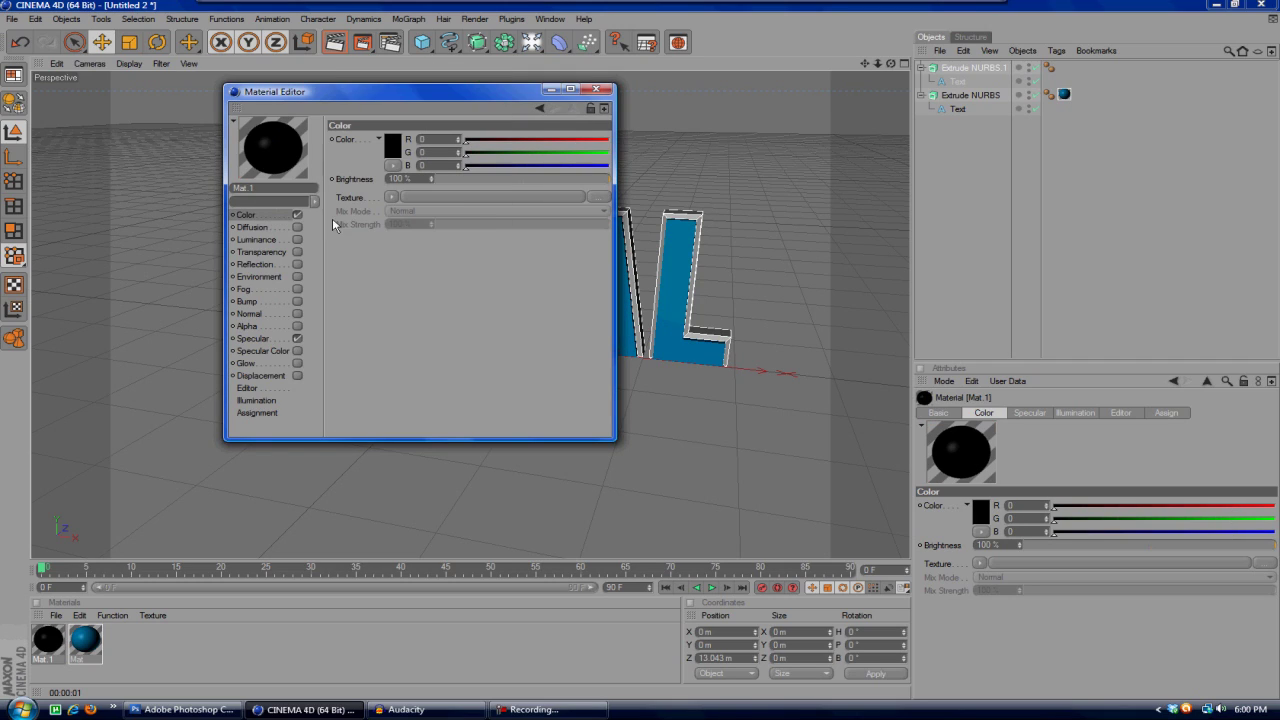
pyautogui.click(297, 263)
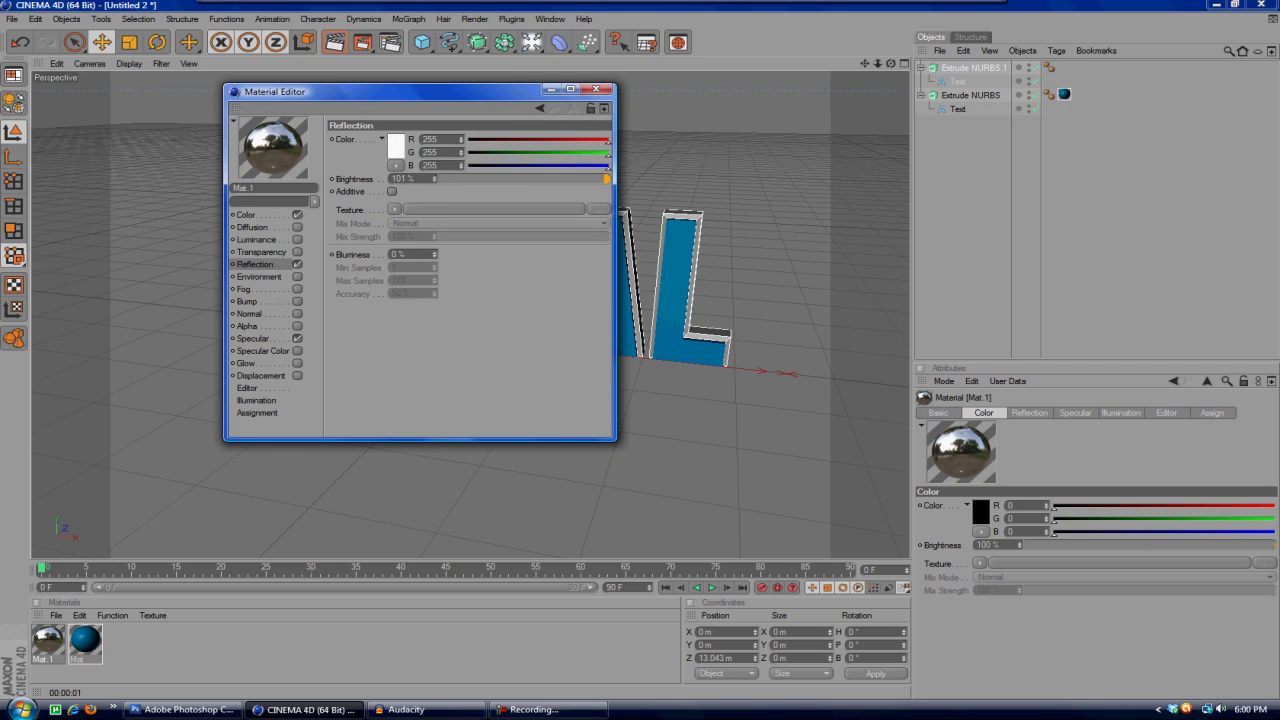
pyautogui.moveTo(434, 178); pyautogui.dragTo(437, 180)
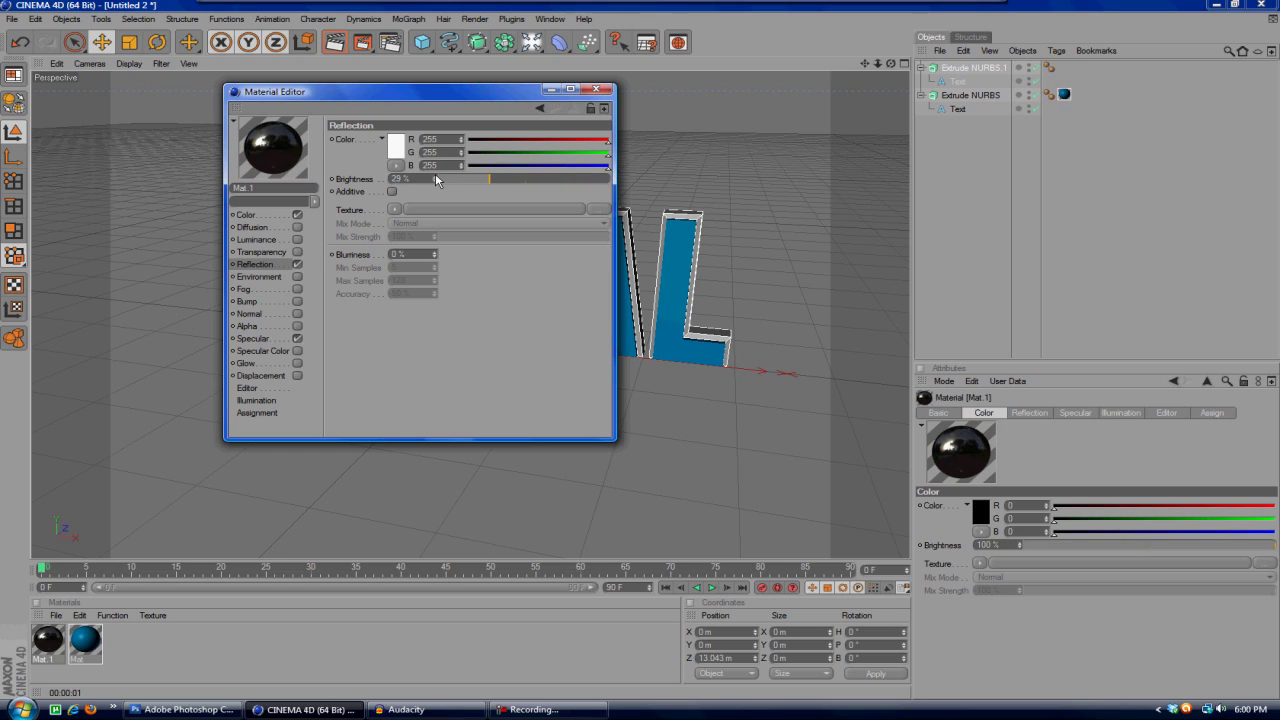
pyautogui.click(596, 89)
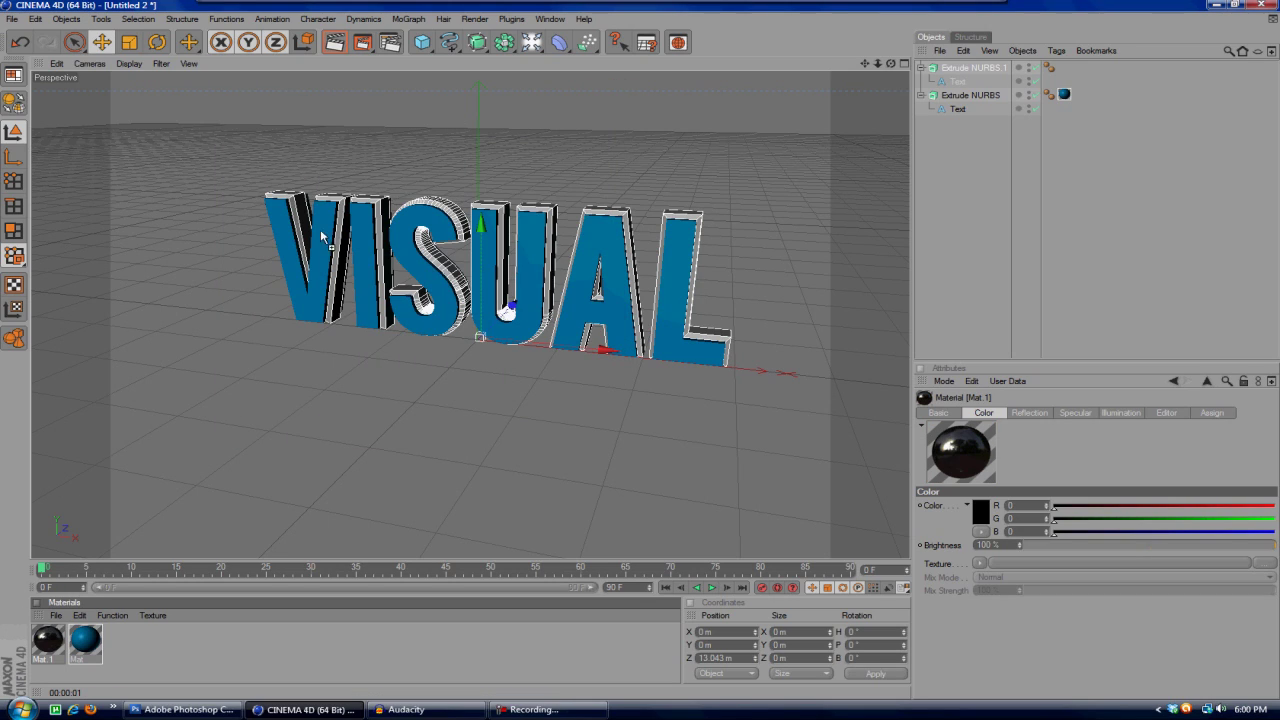
# - Apply the black reflective Mat.1 to the duplicated Extrude NURBS.1 lettering and render the view
pyautogui.moveTo(322, 237); pyautogui.dragTo(383, 204)
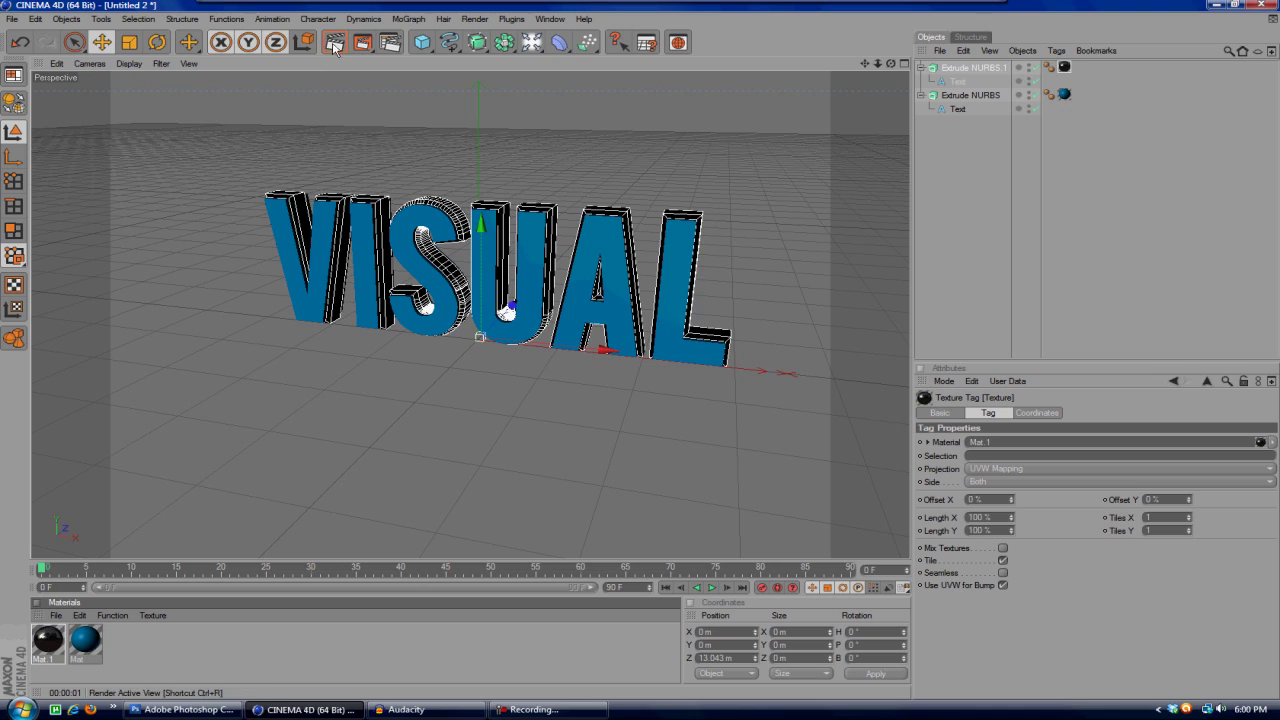
pyautogui.click(334, 44)
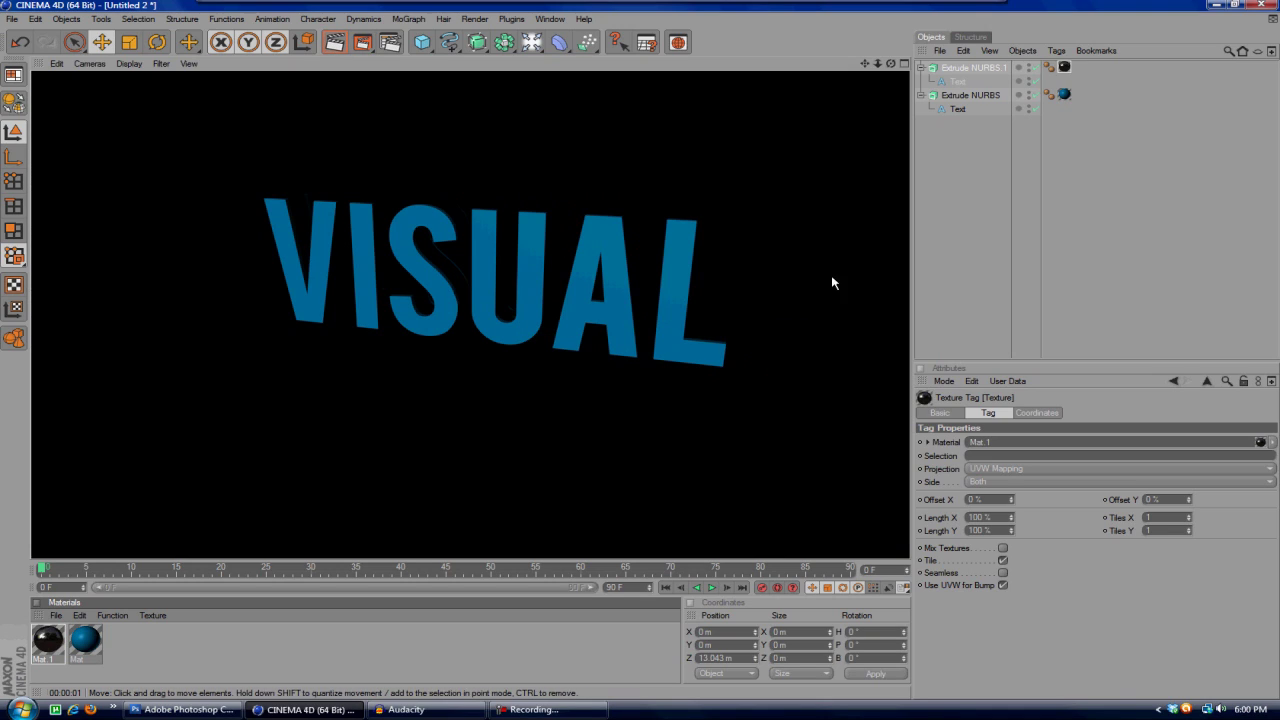
pyautogui.click(949, 243)
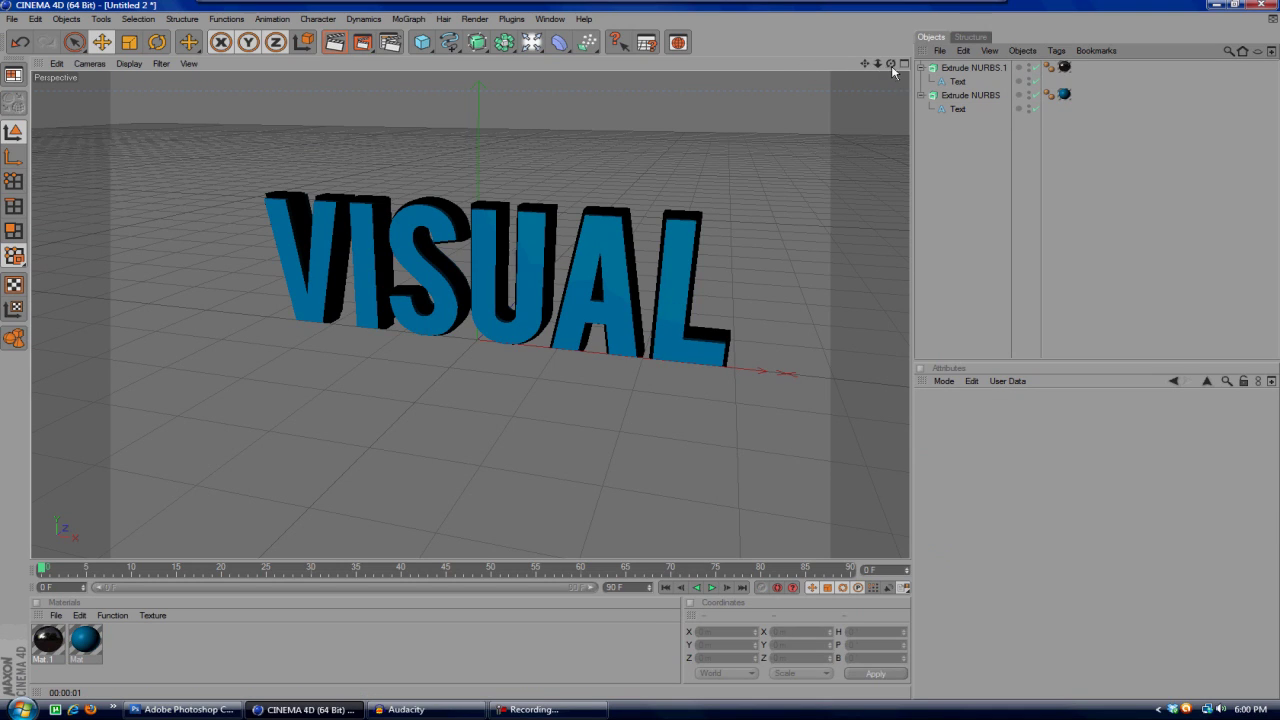
# - Add a Sky object to the scene and render the view of the lettering from nearly straight ahead
pyautogui.moveTo(890, 64)
pyautogui.mouseDown()
pyautogui.moveTo(930, 50)
pyautogui.moveTo(892, 72)
pyautogui.mouseUp()
pyautogui.moveTo(532, 42); pyautogui.dragTo(766, 106)
pyautogui.click(767, 107)
pyautogui.moveTo(890, 64)
pyautogui.mouseDown()
pyautogui.moveTo(865, 69)
pyautogui.moveTo(863, 85)
pyautogui.moveTo(900, 64)
pyautogui.mouseUp()
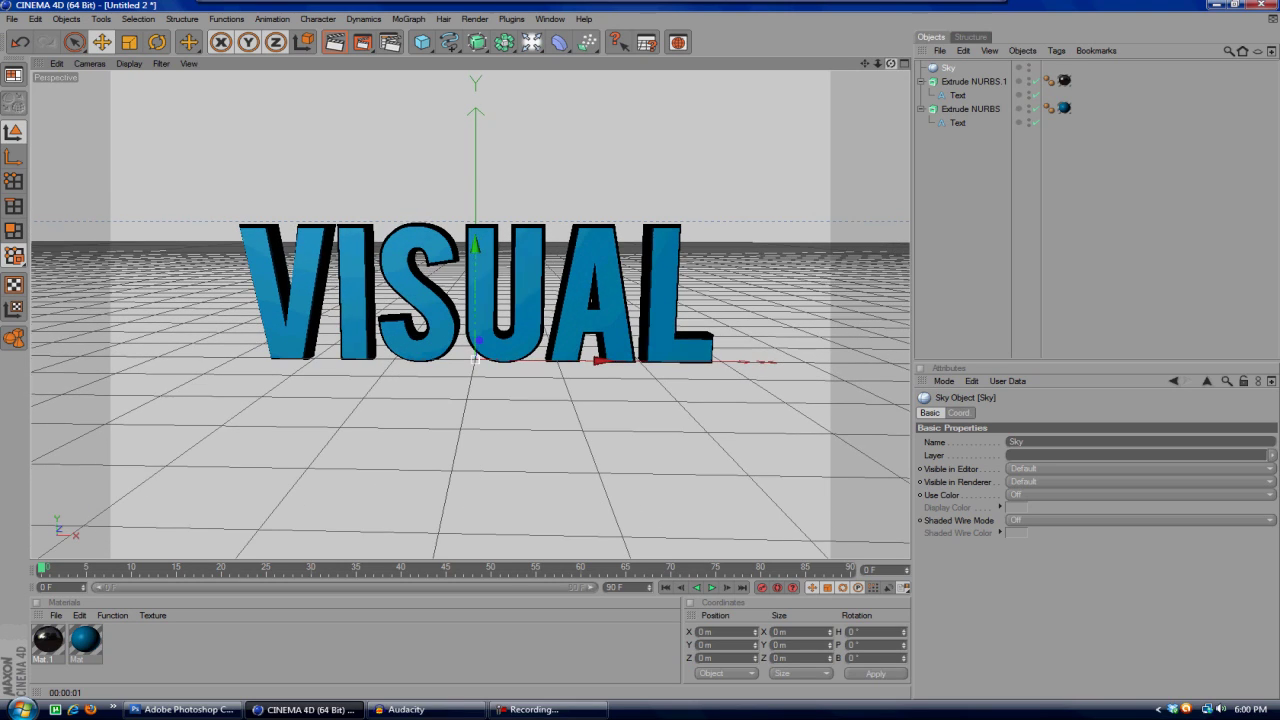
pyautogui.click(336, 44)
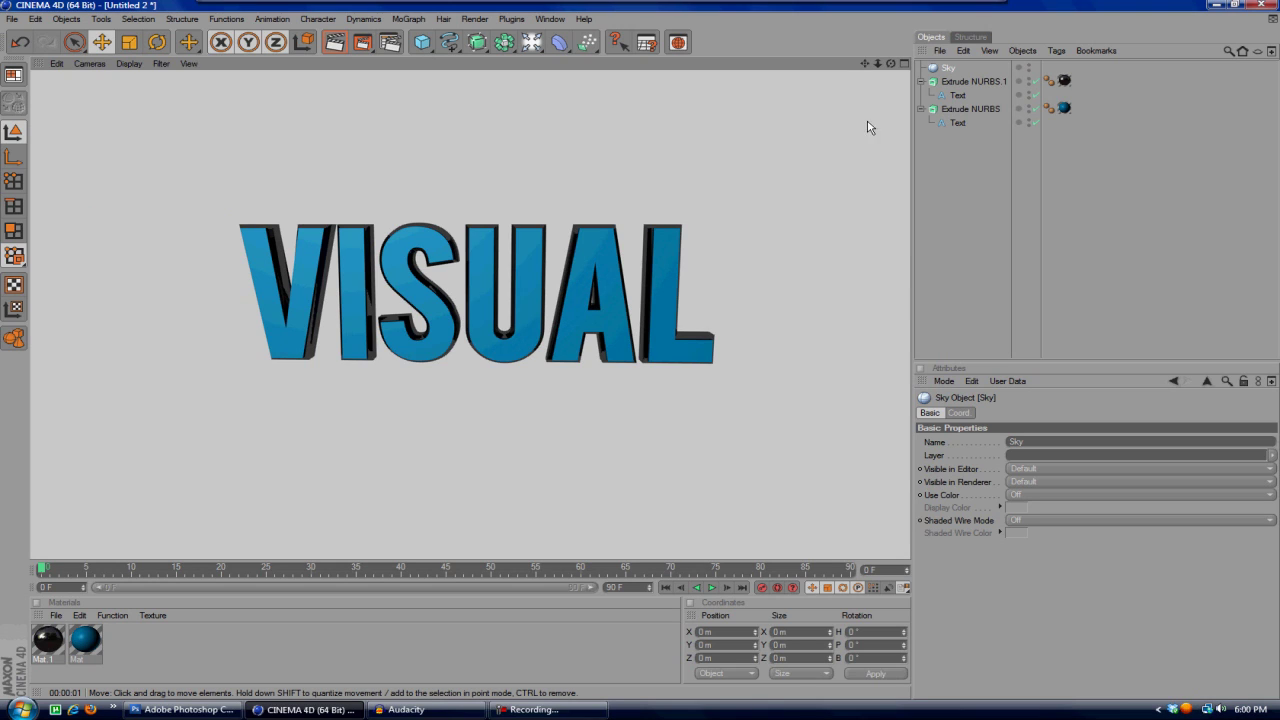
# - Frame the VISUAL lettering from the front and slightly above as the composition for the final render
pyautogui.moveTo(890, 65)
pyautogui.mouseDown()
pyautogui.moveTo(890, 98)
pyautogui.moveTo(865, 69)
pyautogui.moveTo(890, 63)
pyautogui.mouseUp()
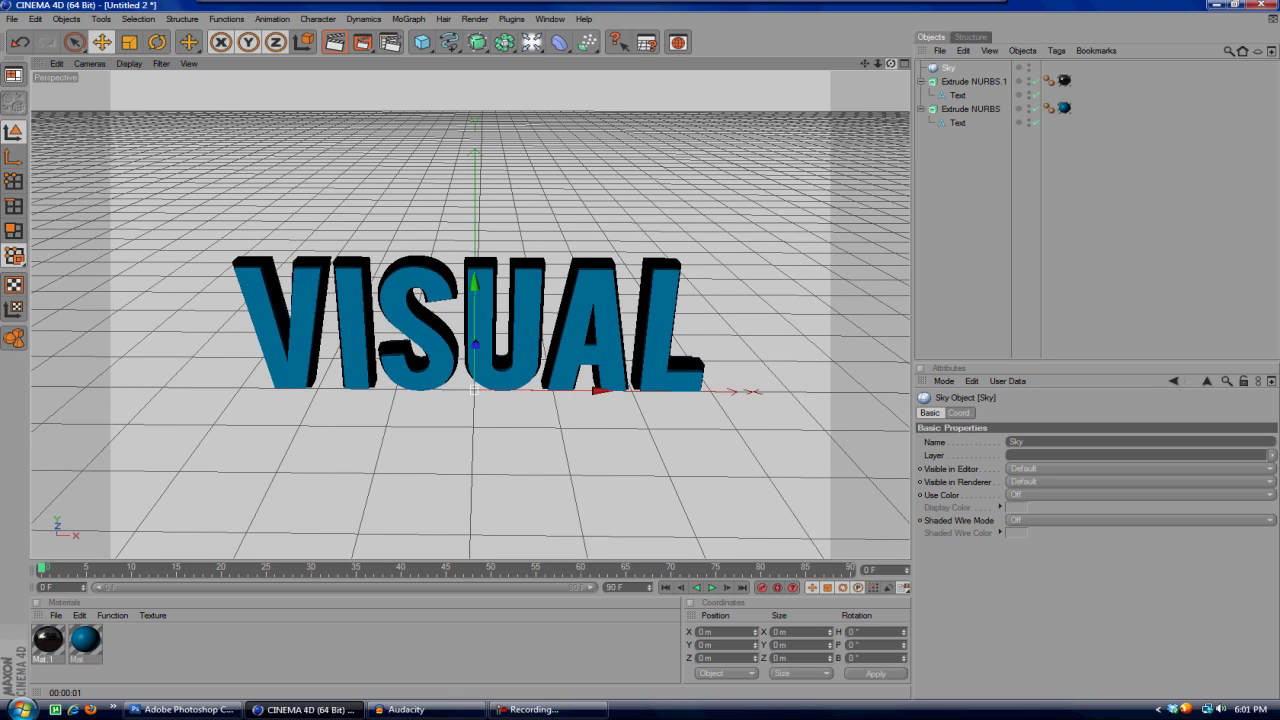
pyautogui.moveTo(890, 63); pyautogui.dragTo(870, 65)
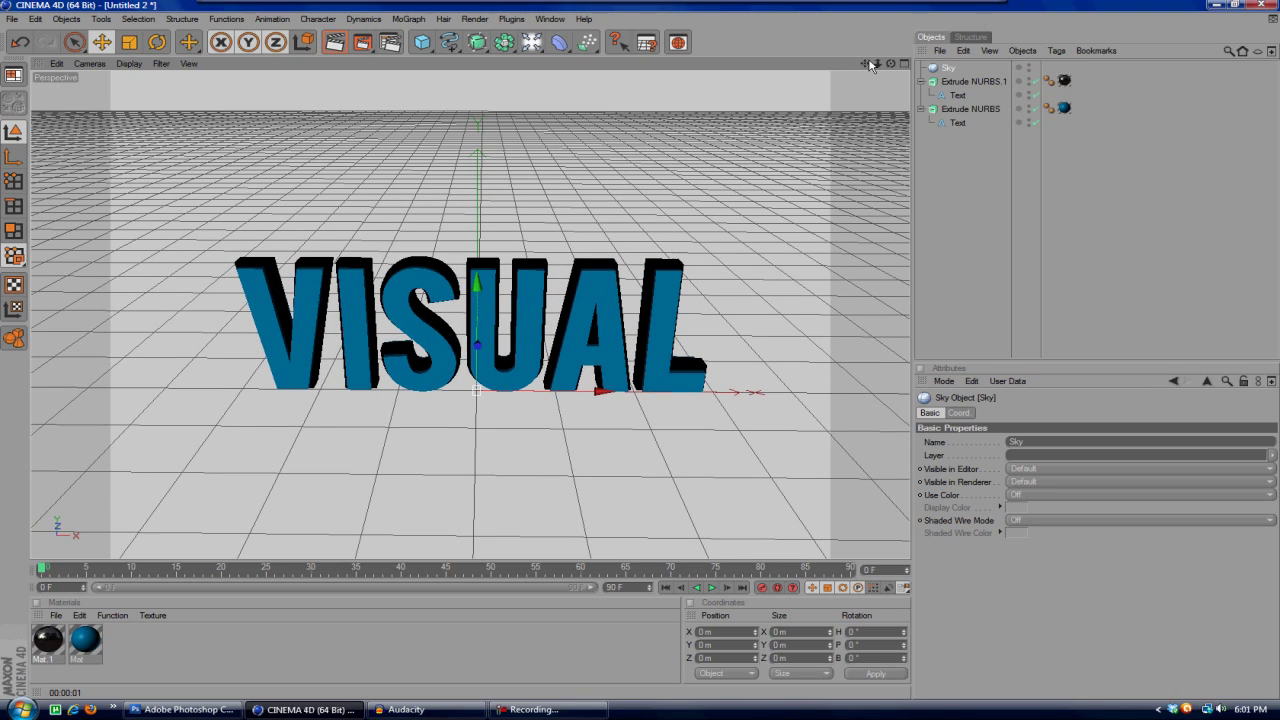
pyautogui.moveTo(889, 64); pyautogui.dragTo(866, 68)
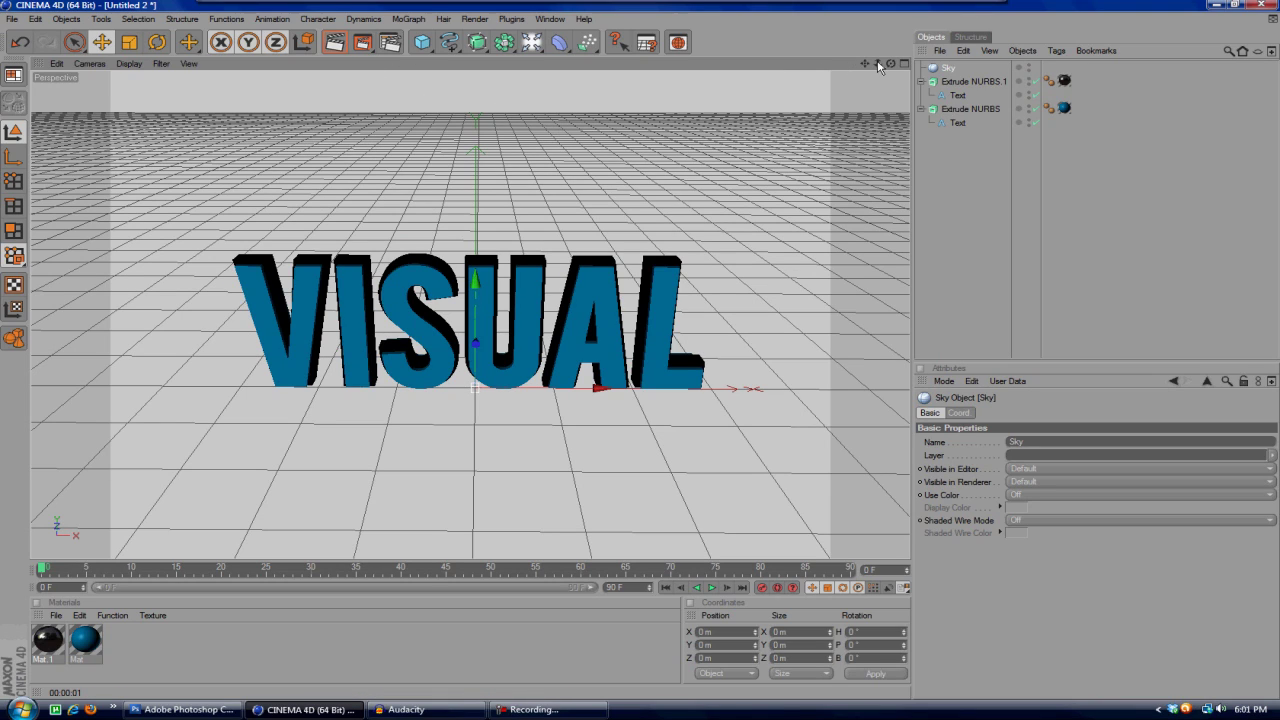
pyautogui.moveTo(865, 64); pyautogui.dragTo(893, 64)
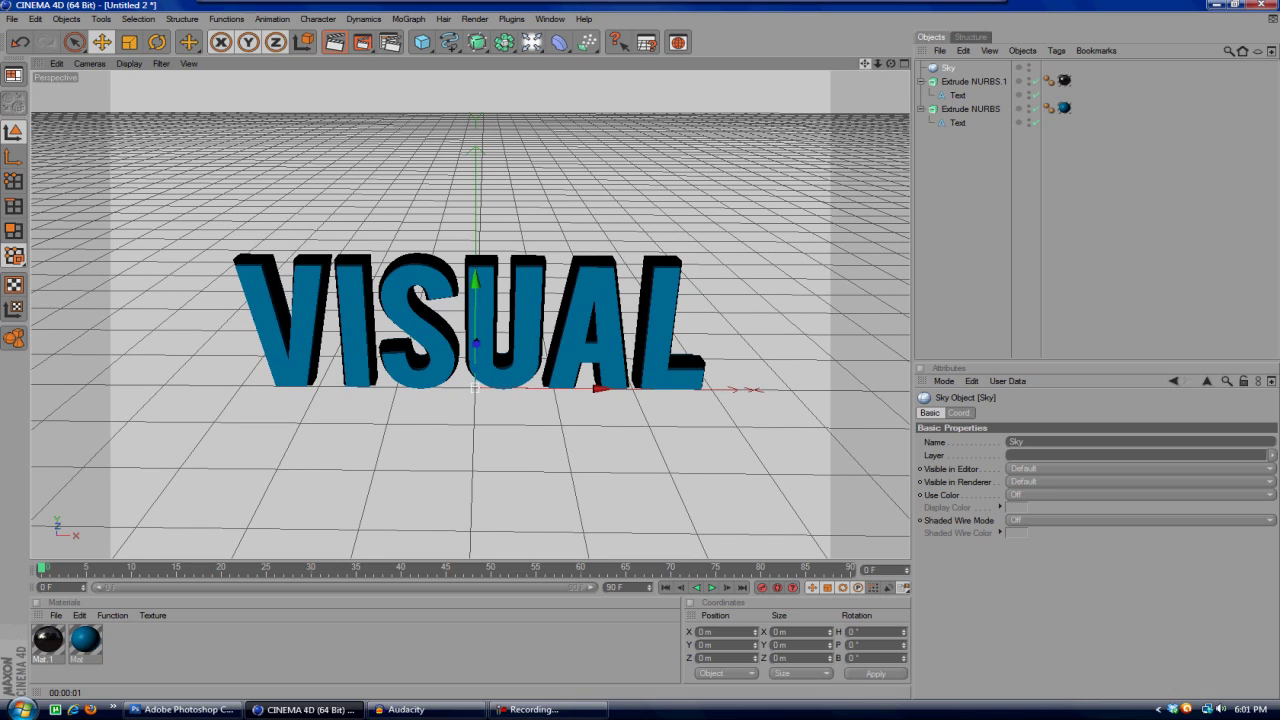
# - Set the render output size to 1280 x 720 pixels
pyautogui.click(389, 42)
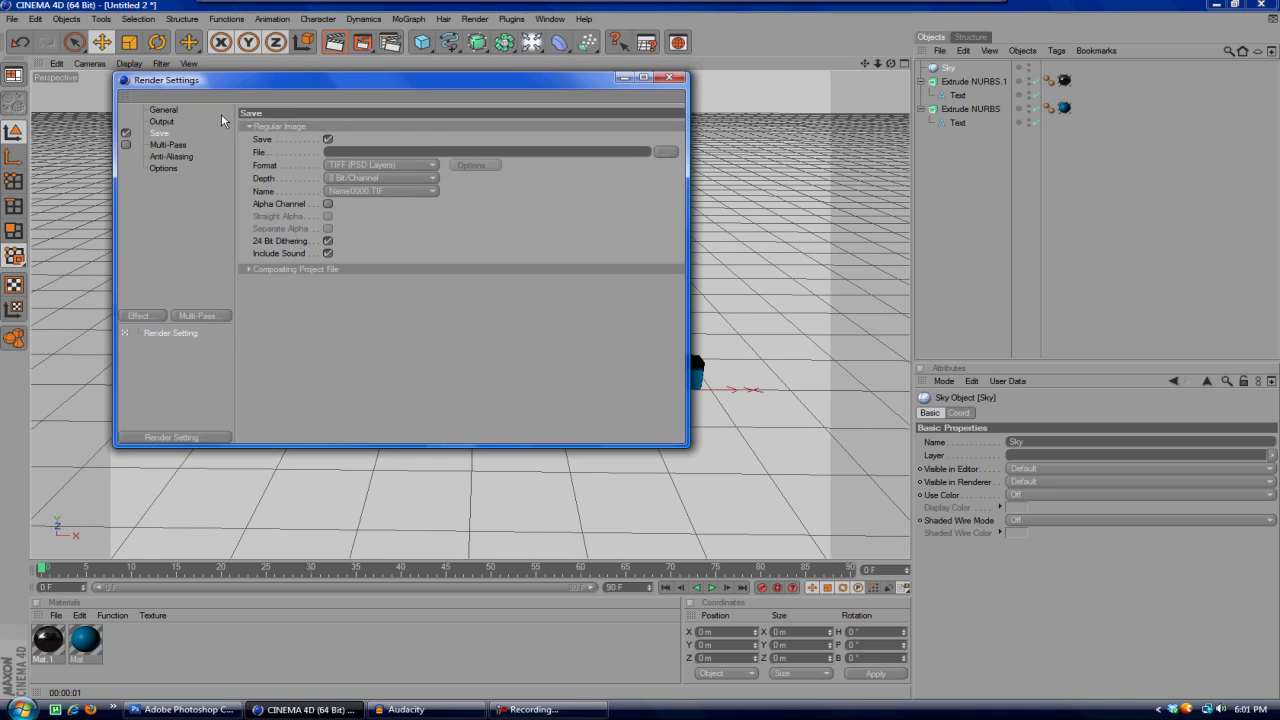
pyautogui.click(165, 110)
pyautogui.click(162, 121)
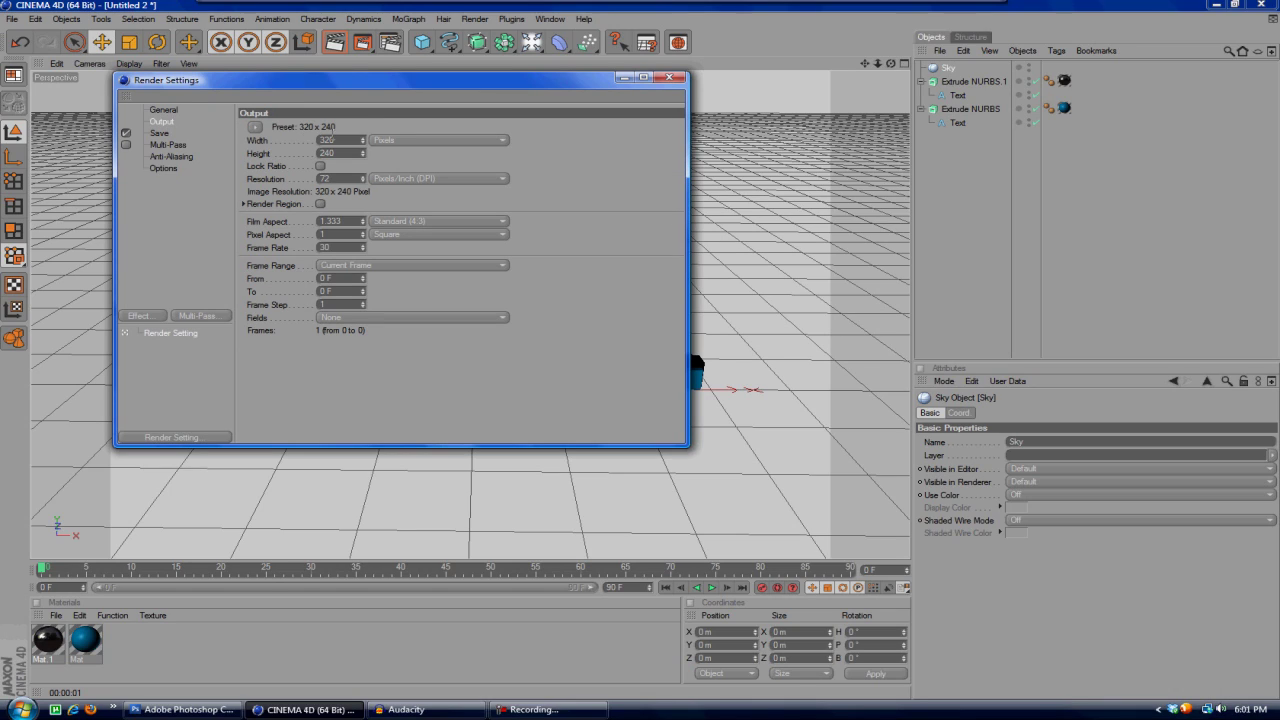
pyautogui.write('1280')
pyautogui.press('Tab')
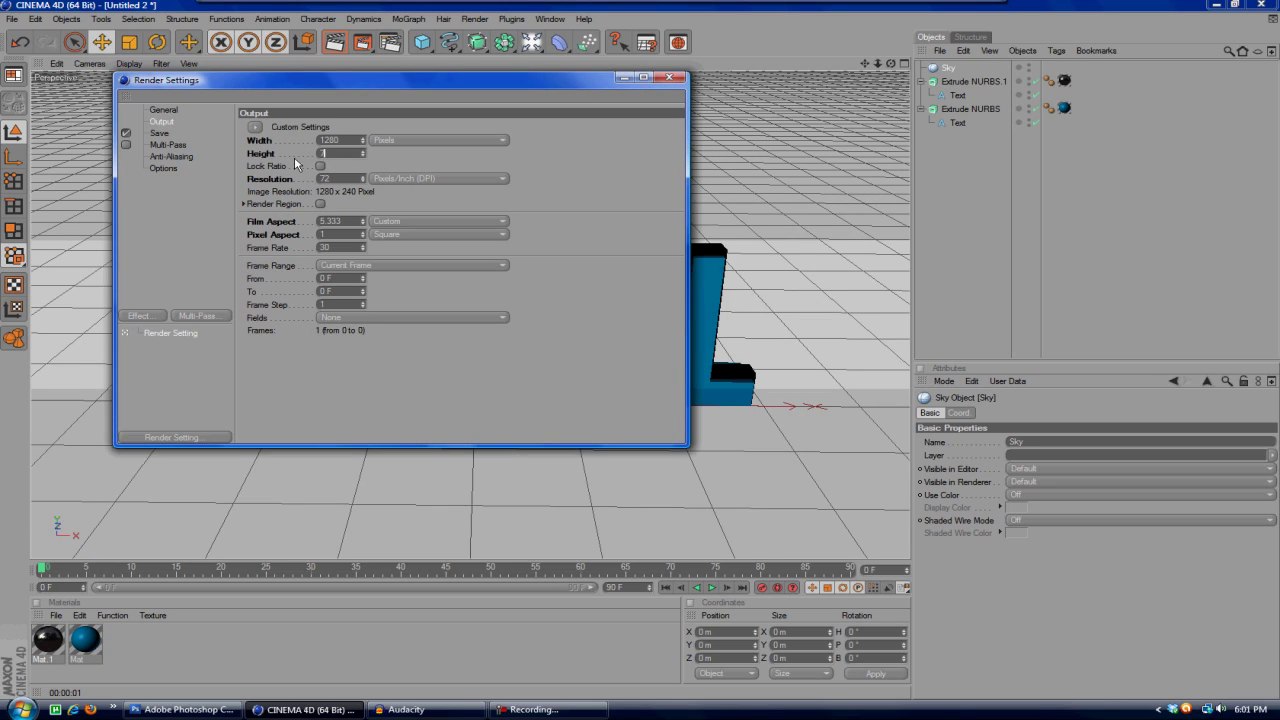
pyautogui.write('720')
pyautogui.press('Return')
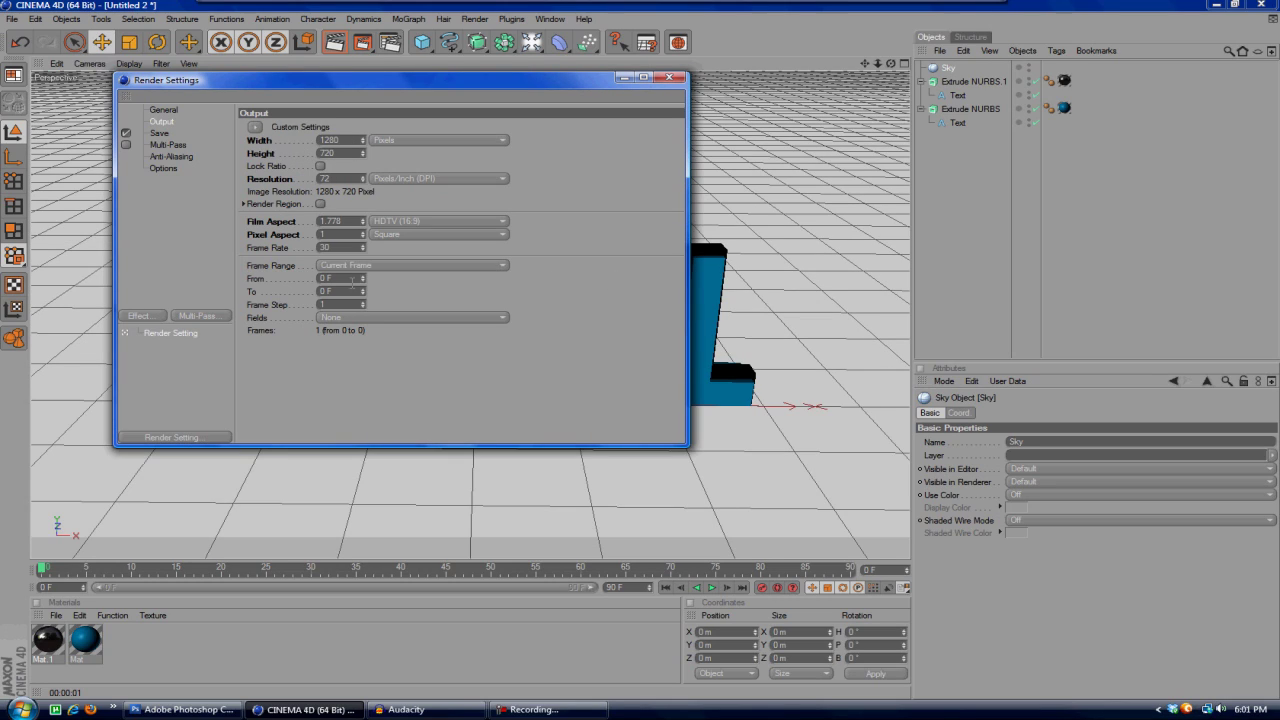
pyautogui.press('Tab')
# - Set the rendered image to save on the Desktop under the file name 3D
pyautogui.click(158, 134)
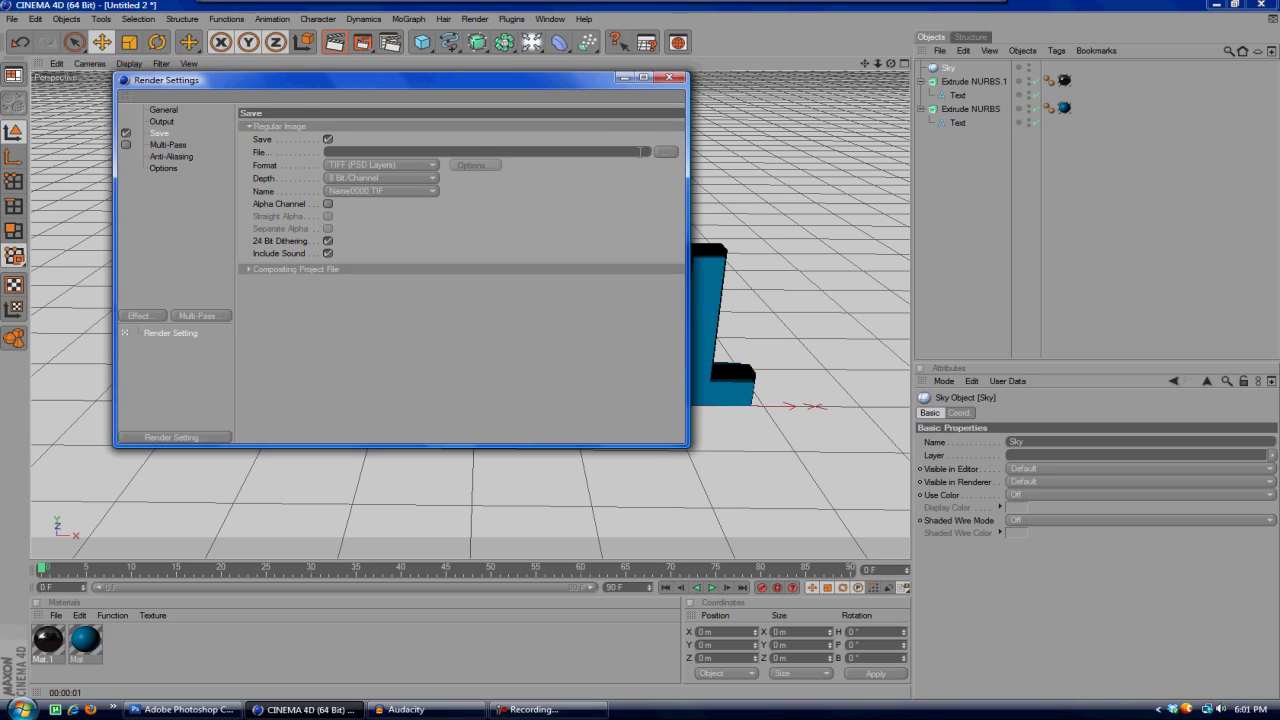
pyautogui.click(666, 151)
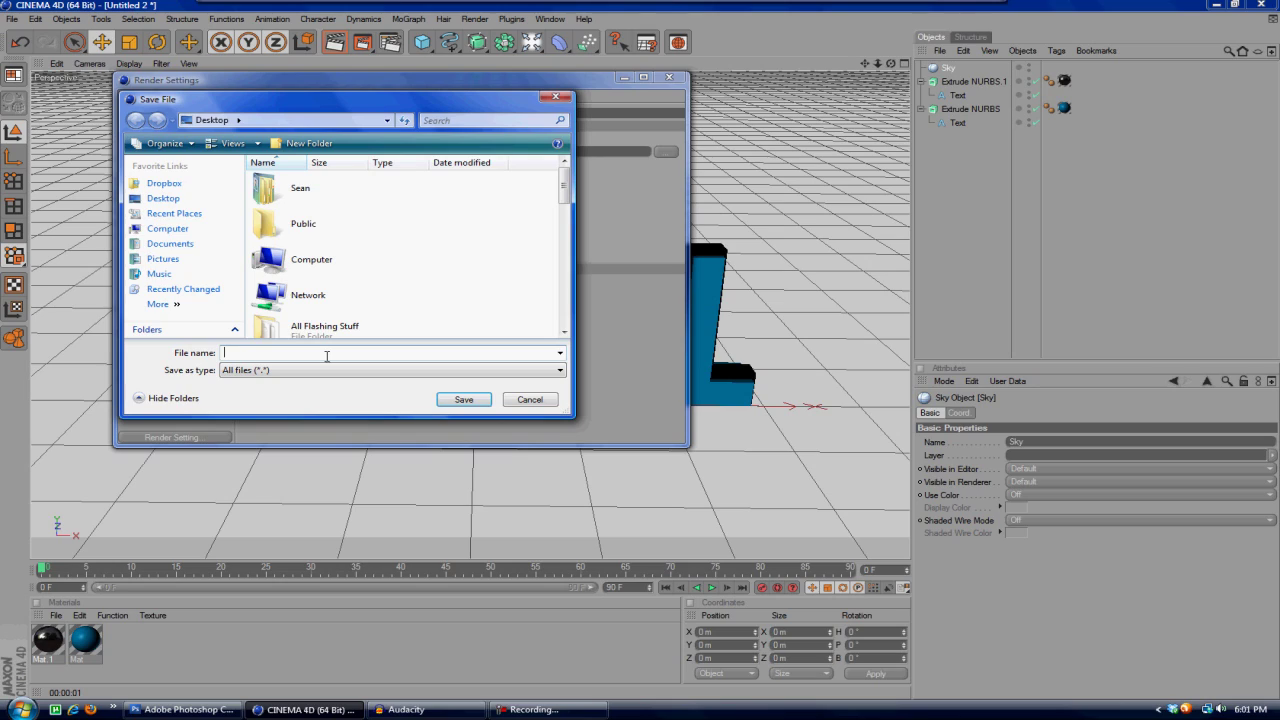
pyautogui.click(463, 400)
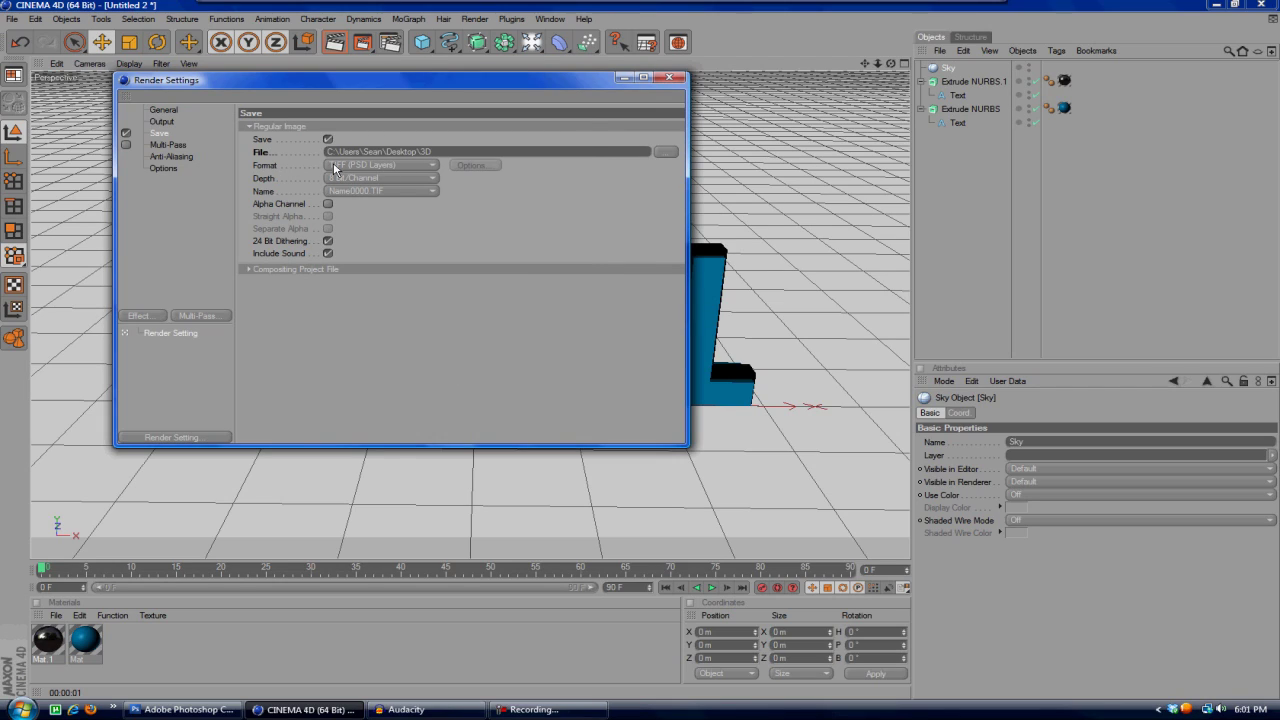
# - Set the save format to QuickTime PNG with the last Millions of Colors depth option
pyautogui.click(342, 166)
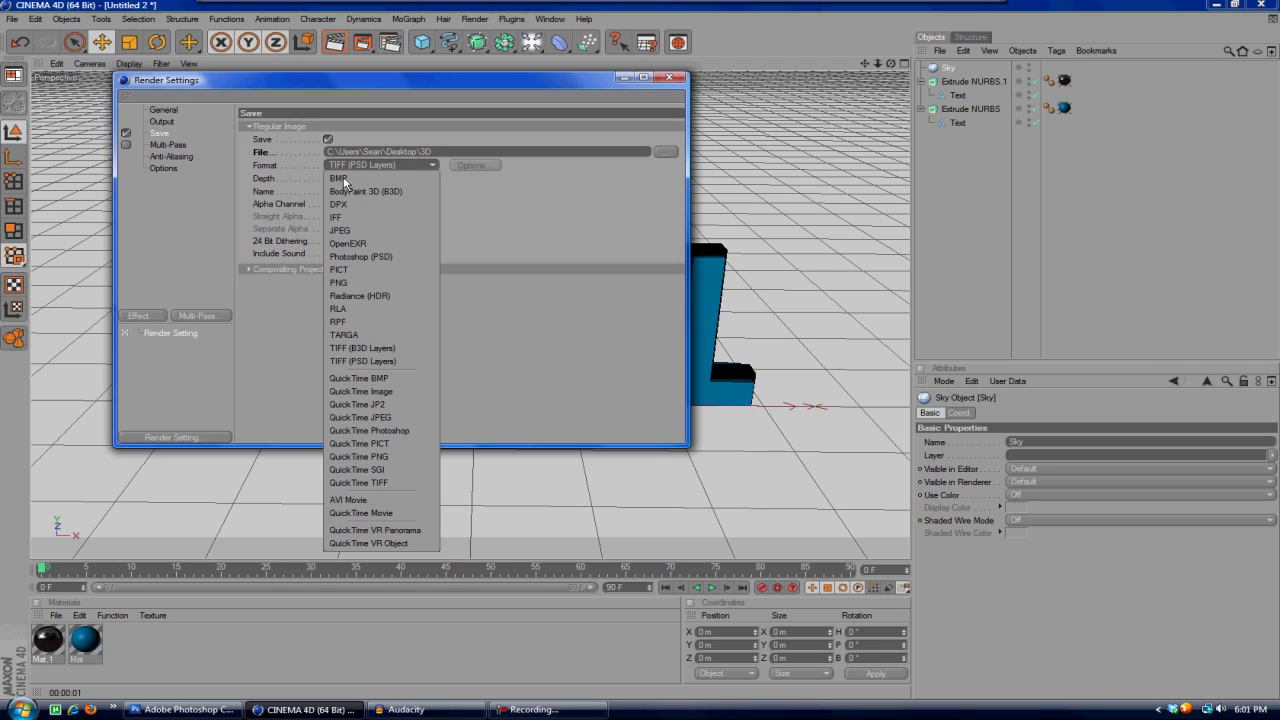
pyautogui.click(406, 462)
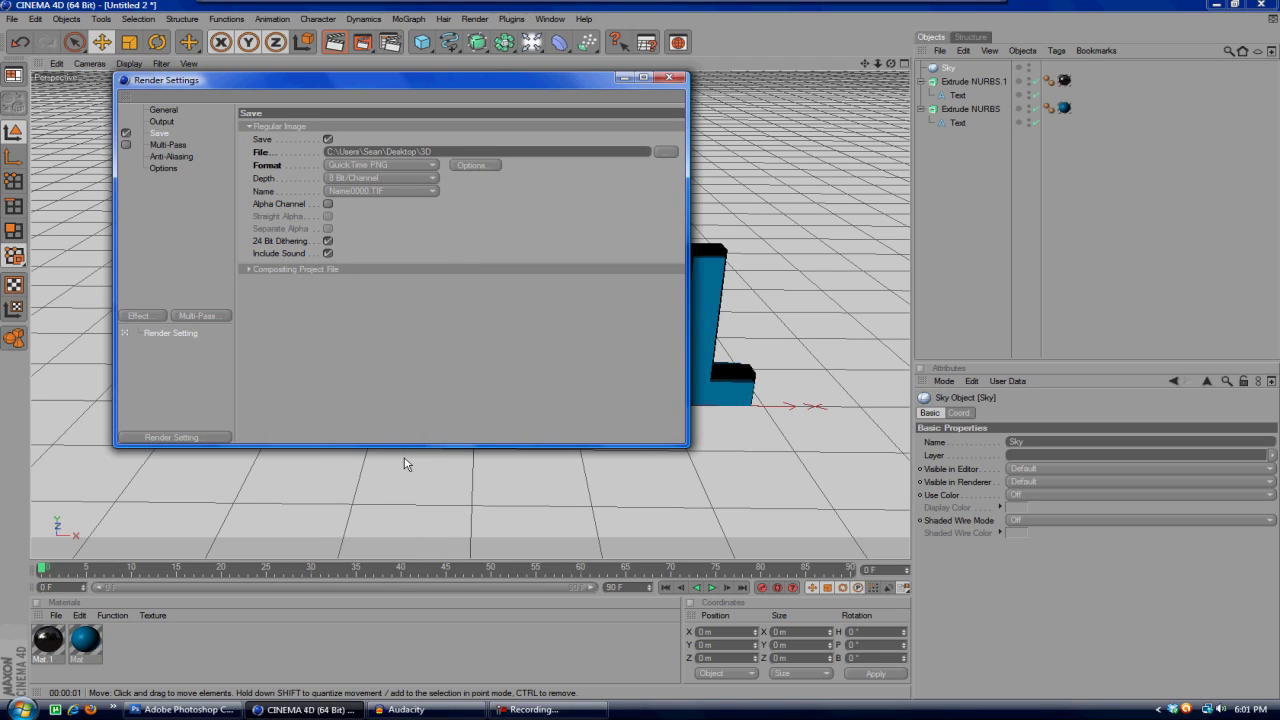
pyautogui.click(491, 164)
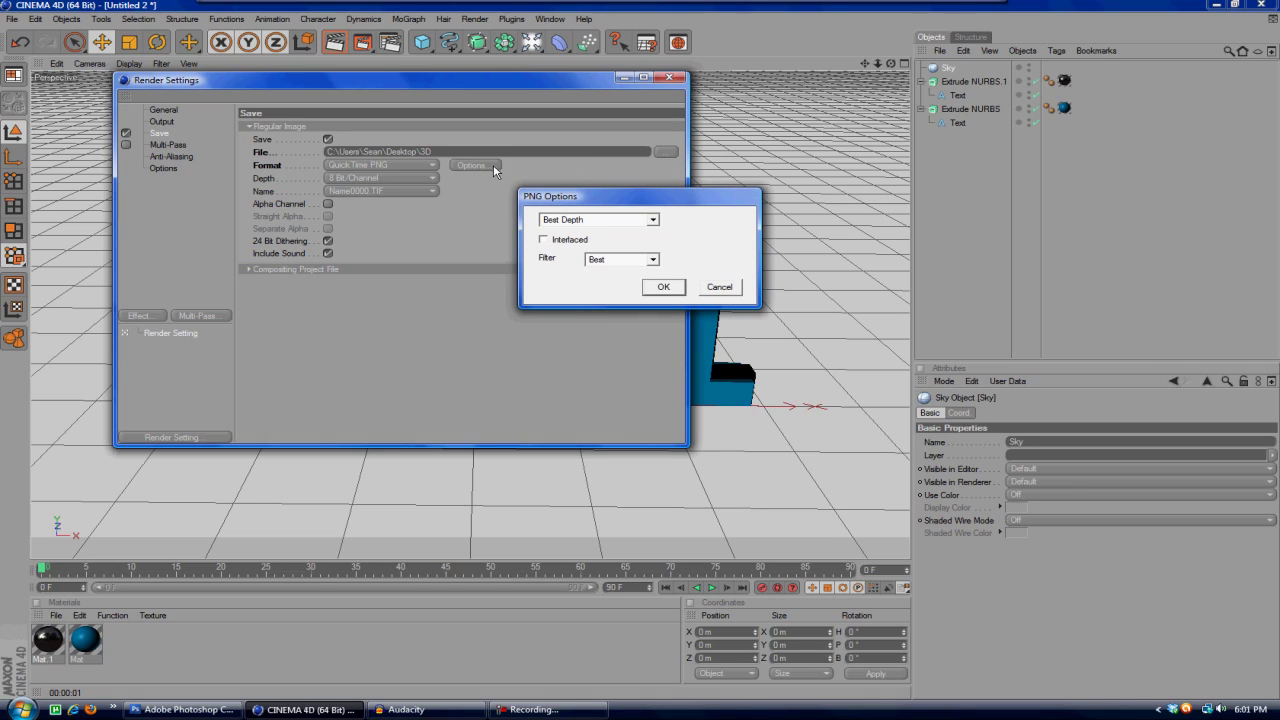
pyautogui.click(652, 221)
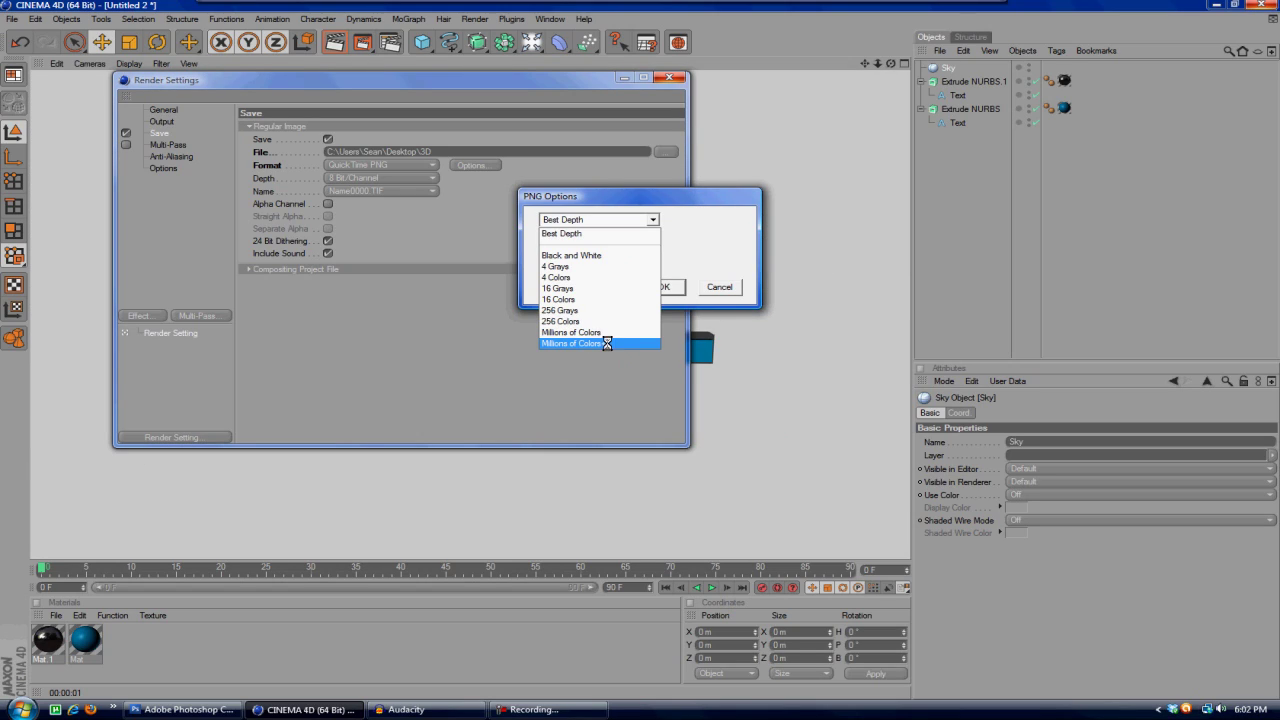
pyautogui.click(607, 343)
pyautogui.click(664, 287)
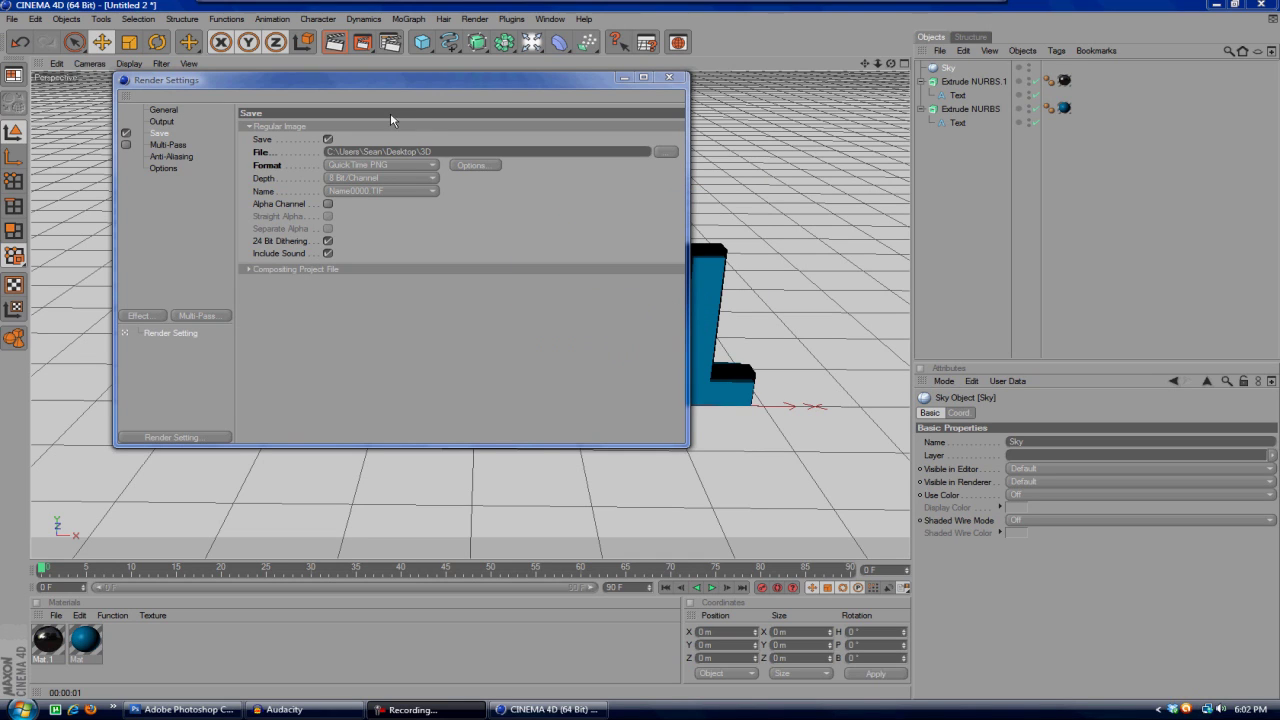
# - Enable the alpha channel for the saved image and render the scene to the Picture Viewer
pyautogui.moveTo(384, 80); pyautogui.dragTo(504, 71)
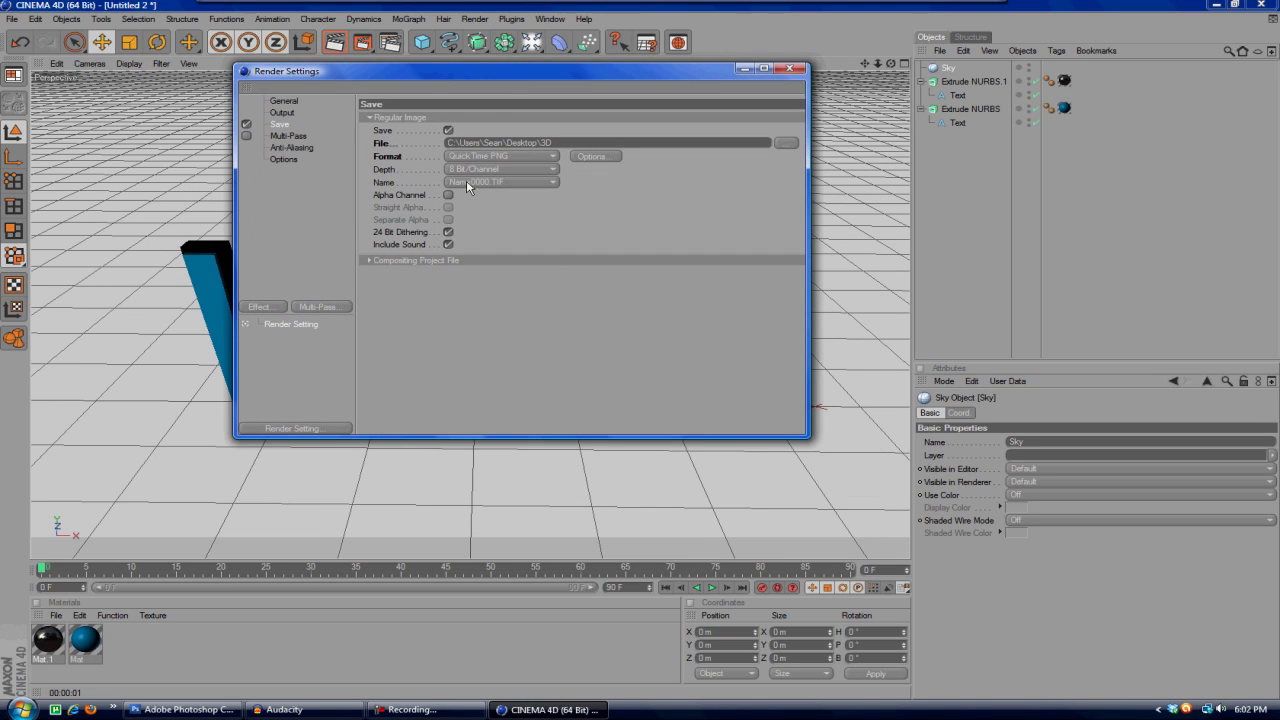
pyautogui.click(446, 195)
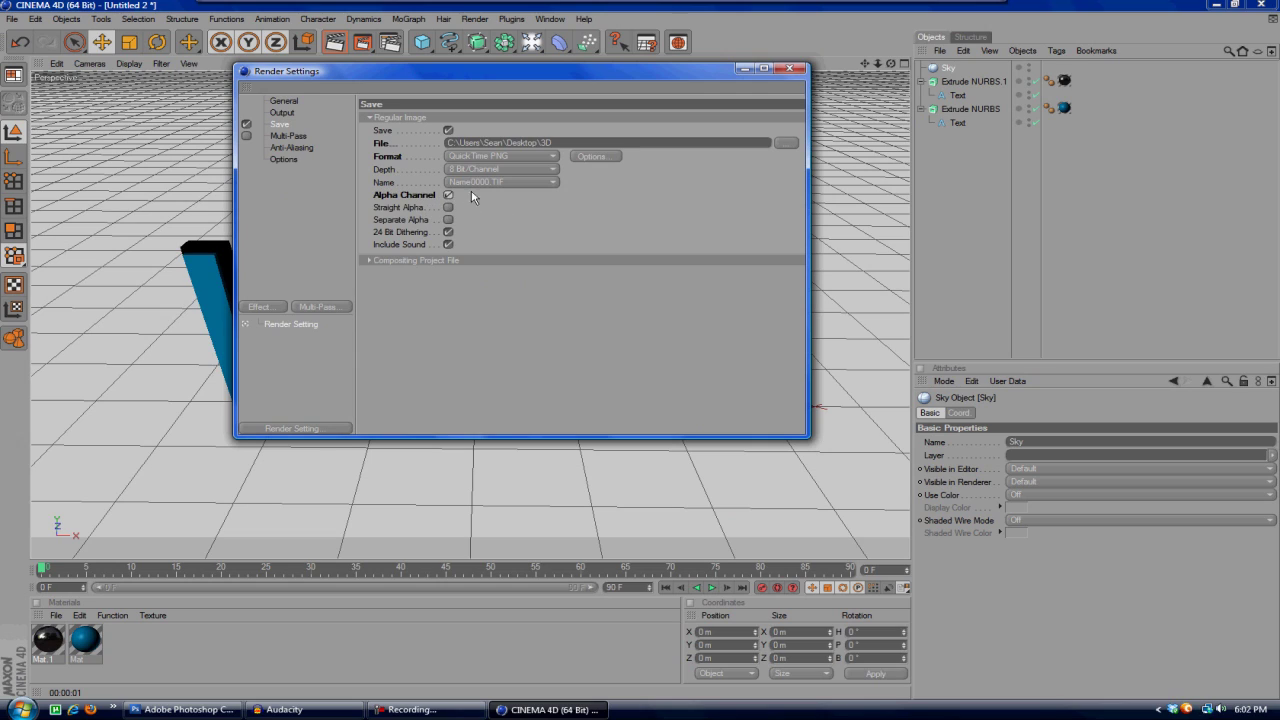
pyautogui.click(789, 70)
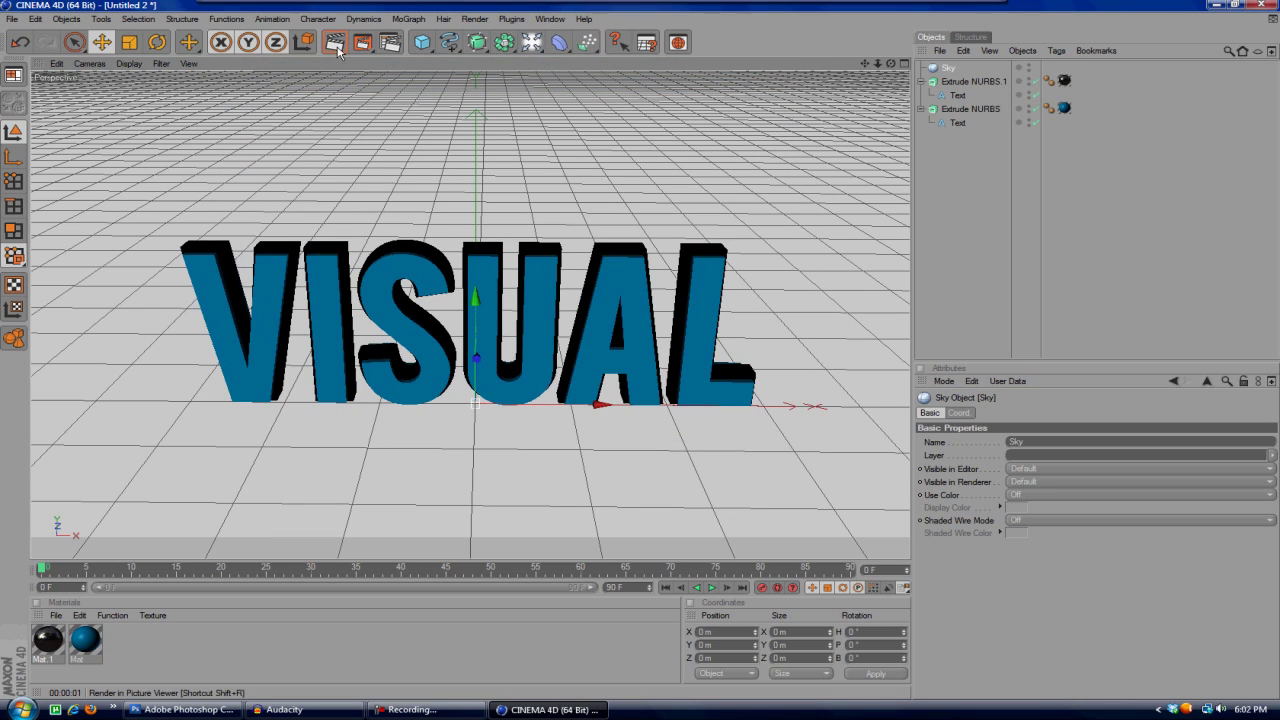
pyautogui.click(356, 43)
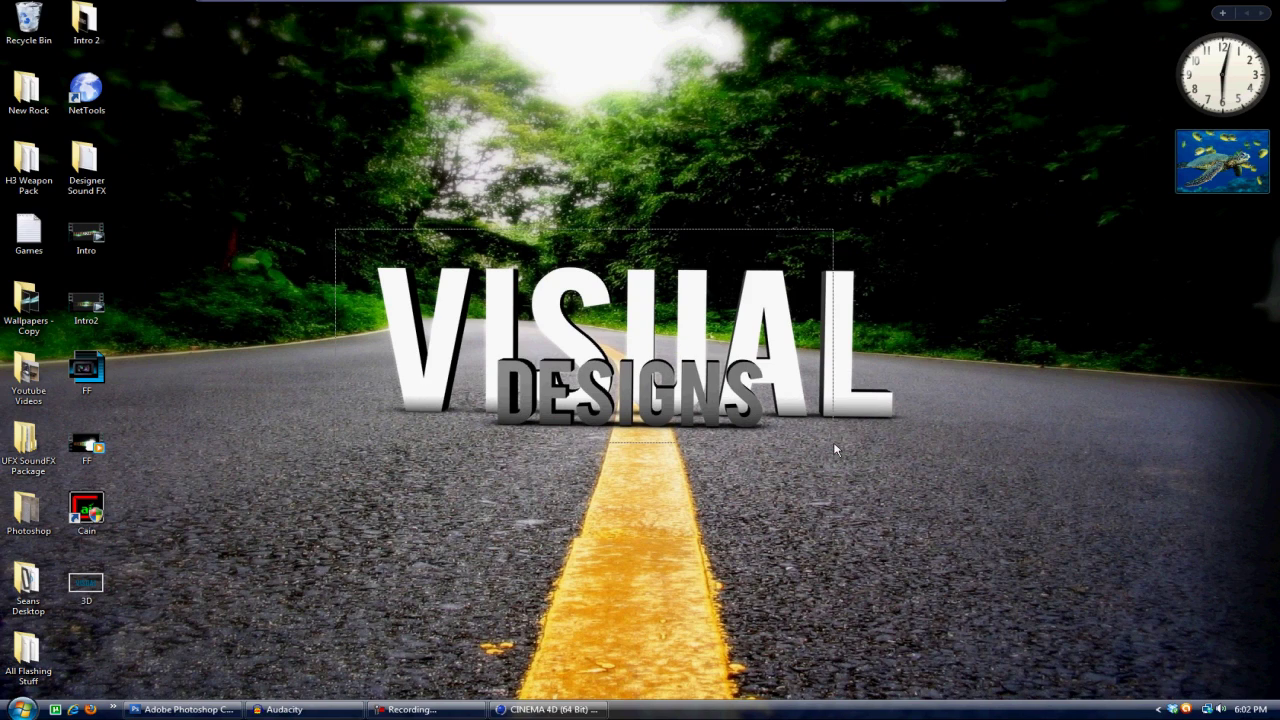
# - Switch to Photoshop, select the Fade layer in Youtube BG Layout.psd, and open 3D.png from the Desktop
pyautogui.click(240, 709)
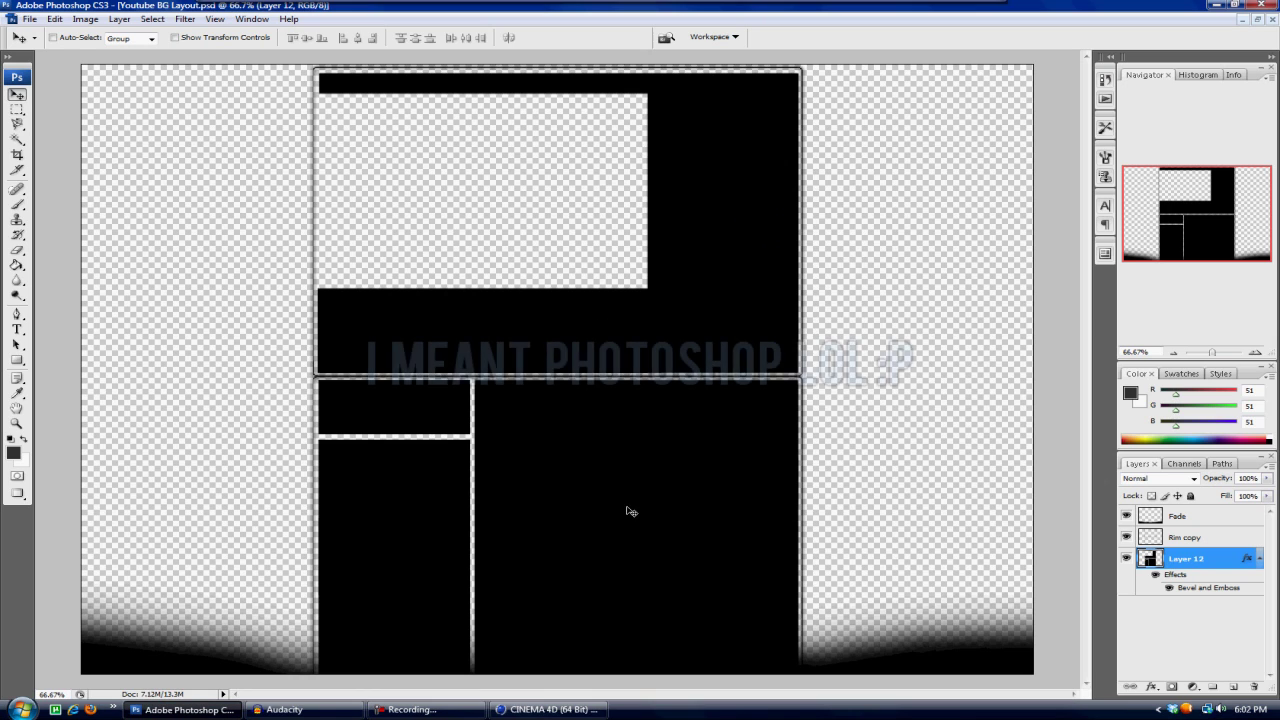
pyautogui.click(1183, 519)
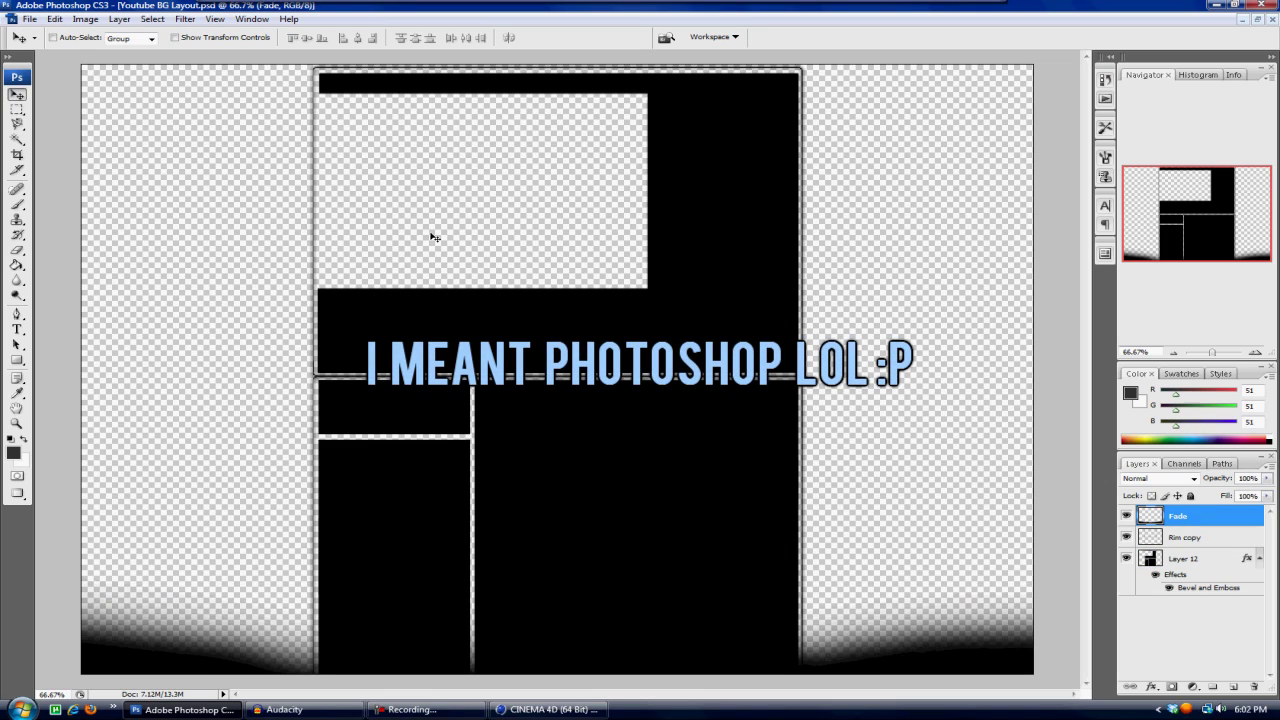
pyautogui.click(30, 19)
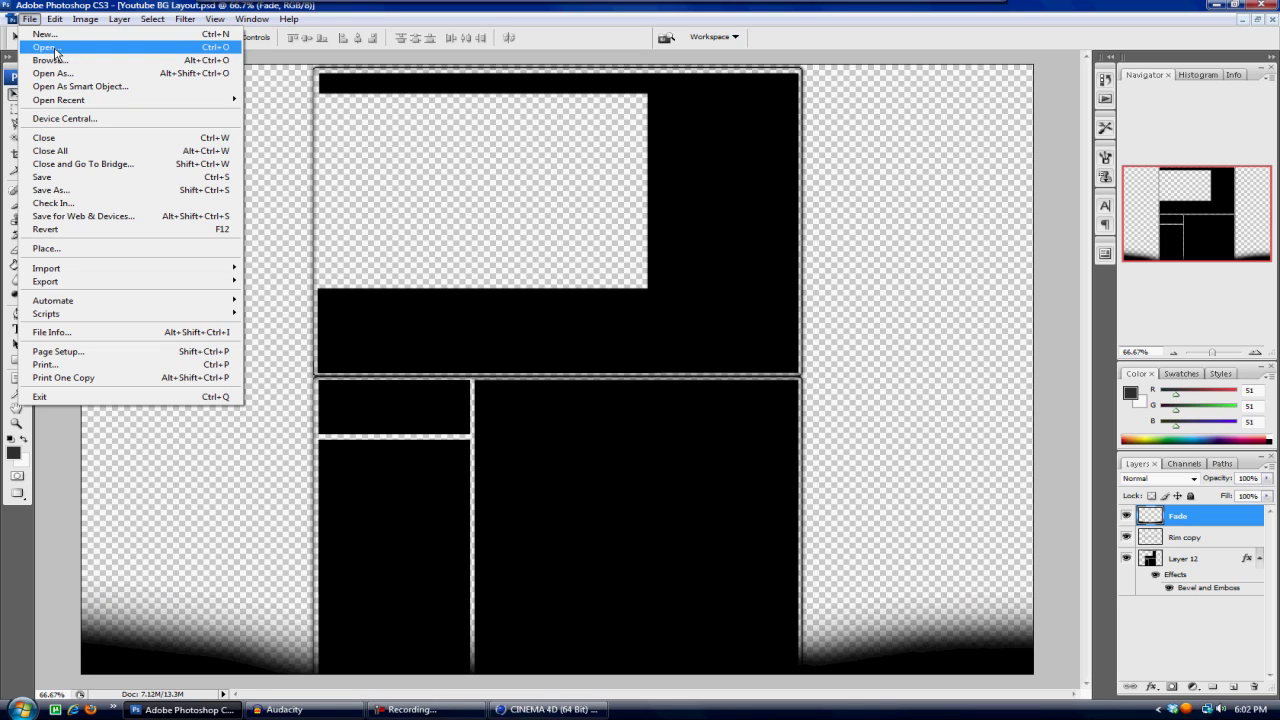
pyautogui.click(56, 48)
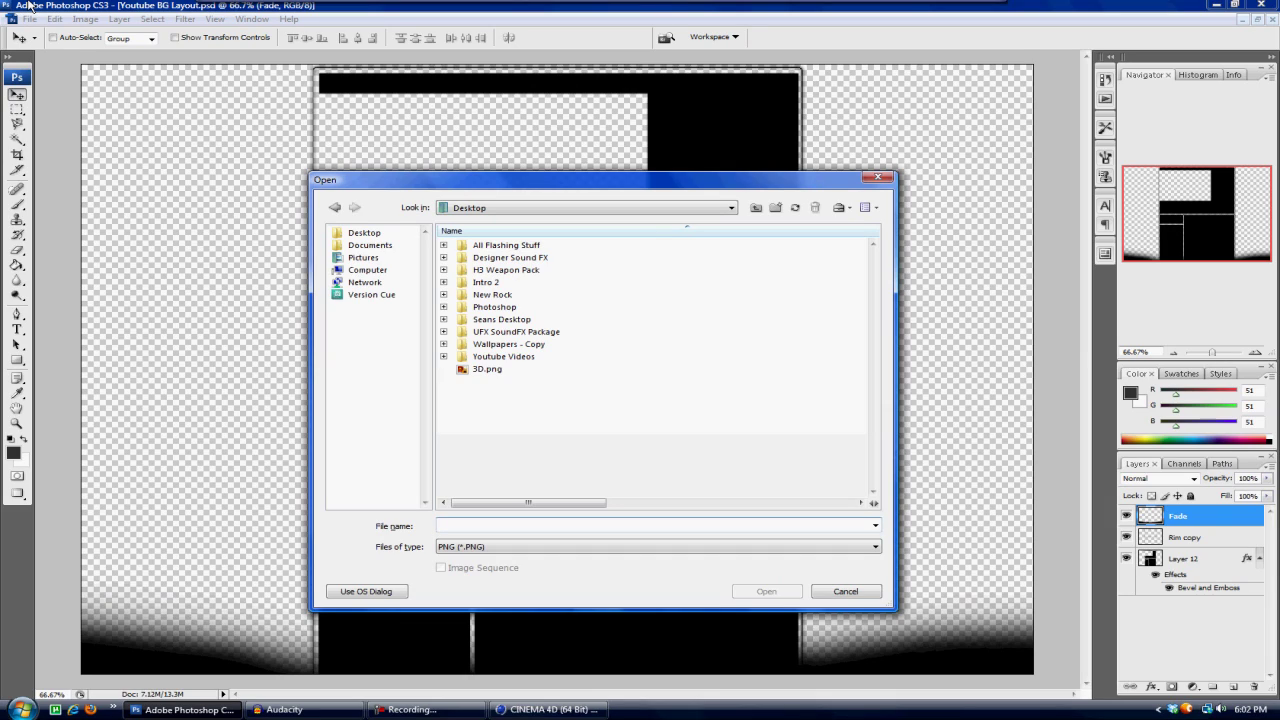
pyautogui.click(478, 372)
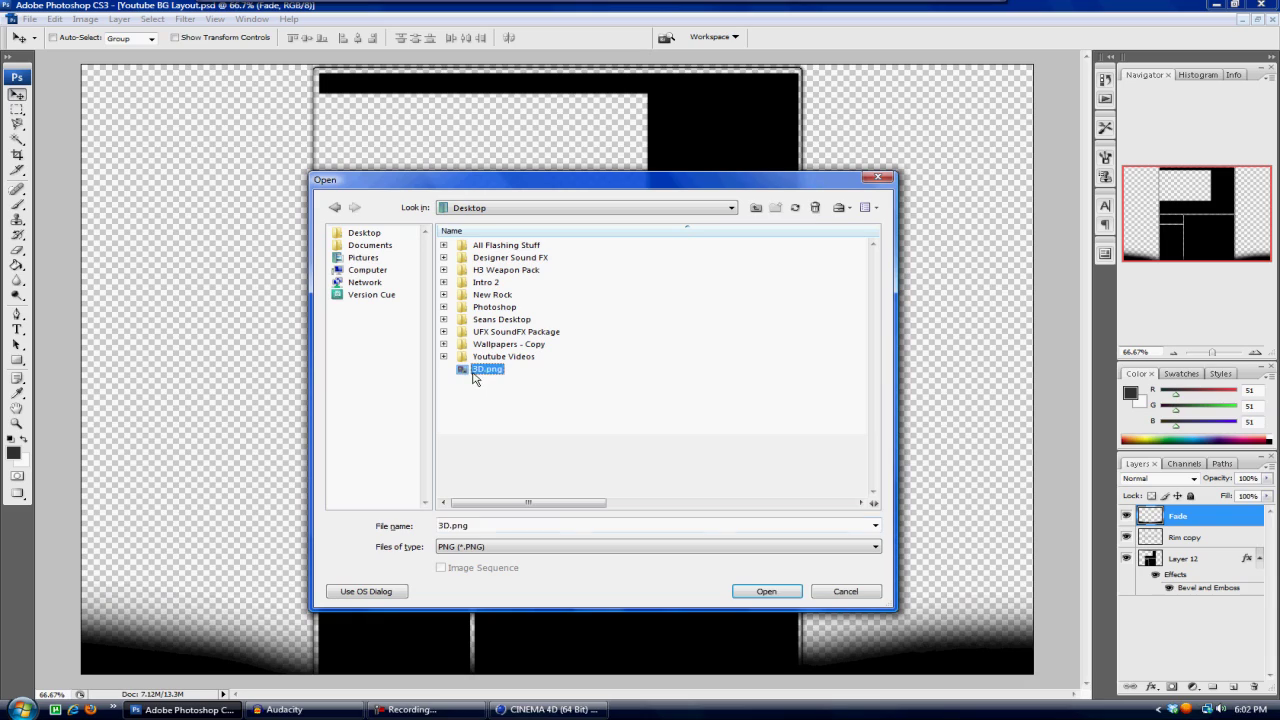
pyautogui.click(767, 591)
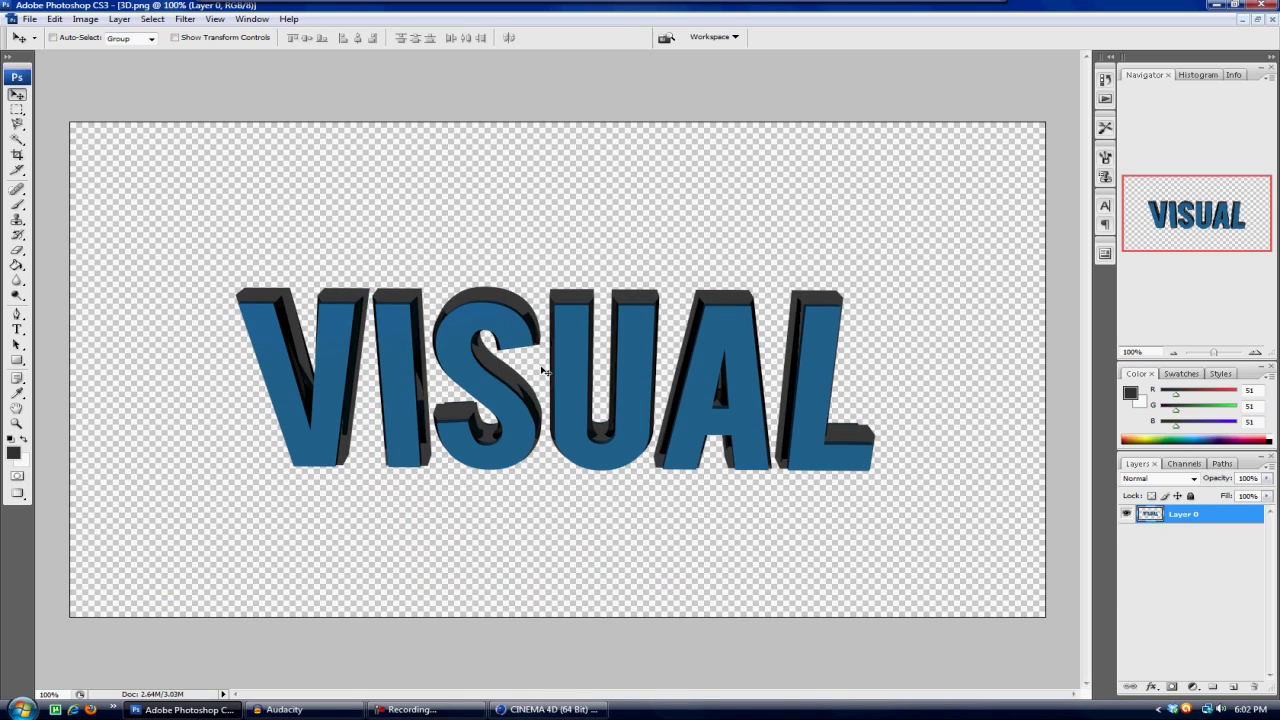
# - Copy the VISUAL lettering from 3D.png into Youtube BG Layout.psd above the Fade layer and maximize that document
pyautogui.click(1258, 20)
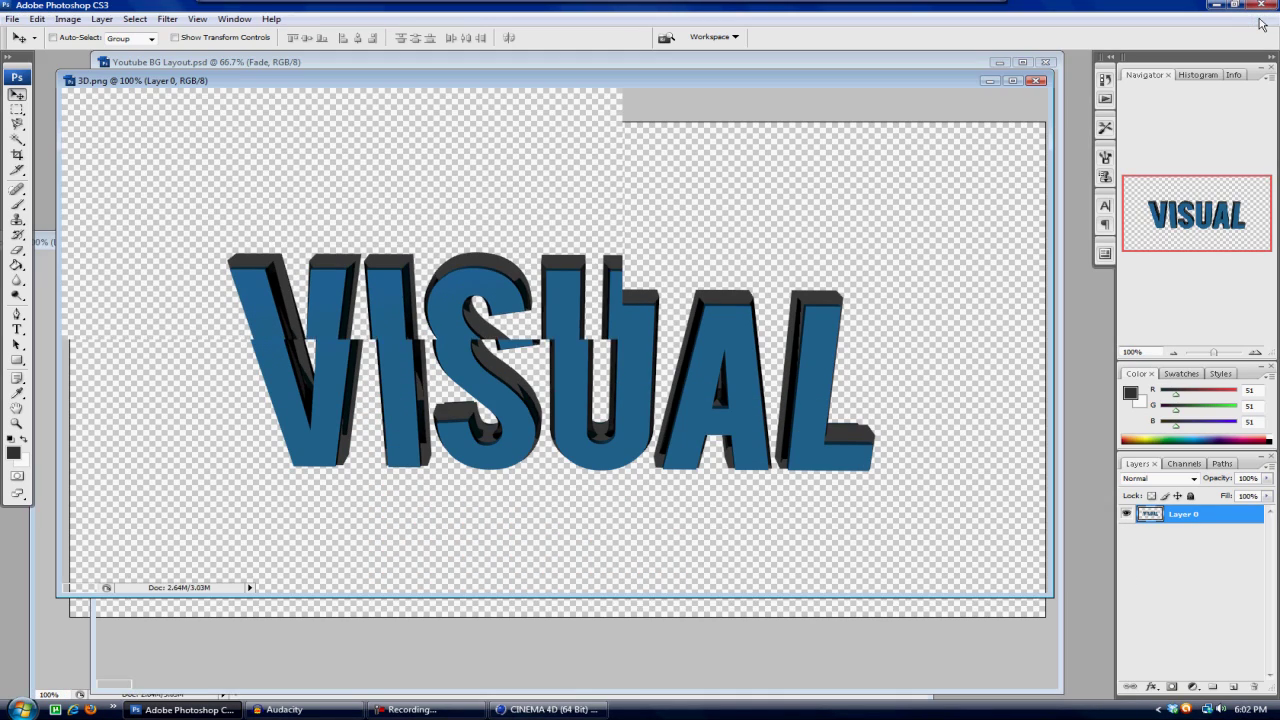
pyautogui.moveTo(545, 86); pyautogui.dragTo(991, 184)
pyautogui.moveTo(834, 418); pyautogui.dragTo(337, 340)
pyautogui.moveTo(540, 397); pyautogui.dragTo(638, 357)
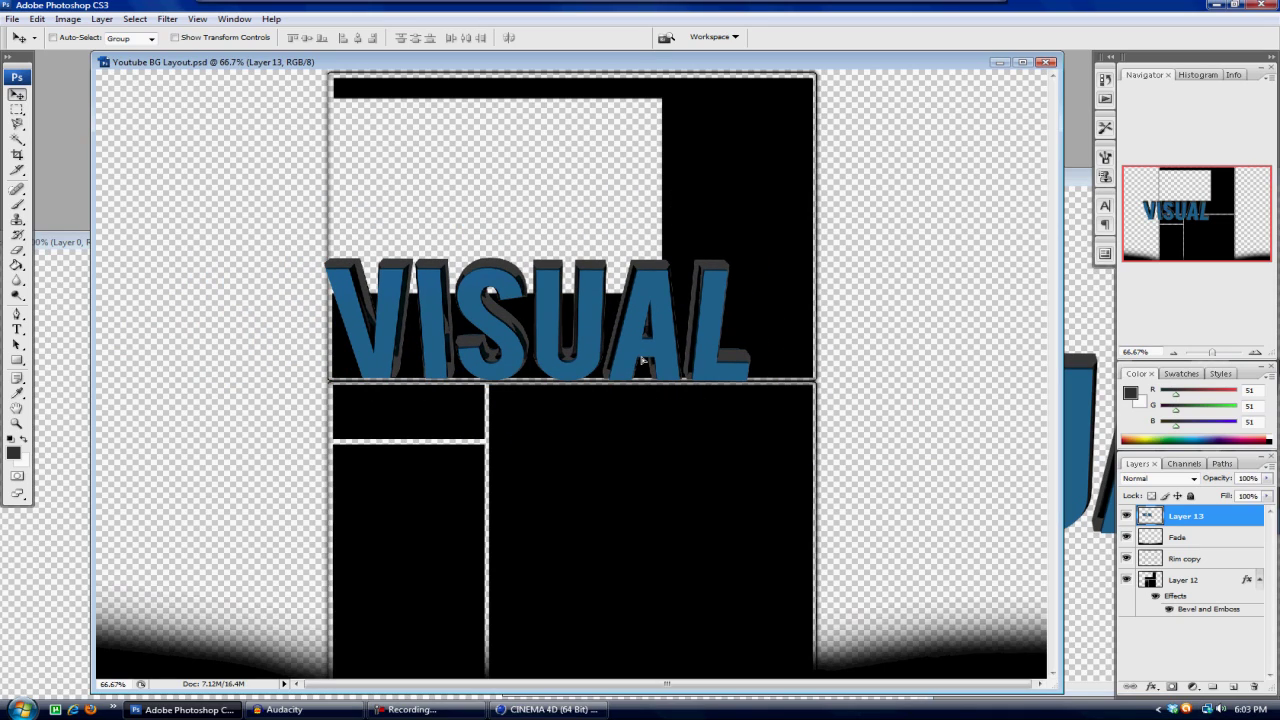
pyautogui.click(1022, 62)
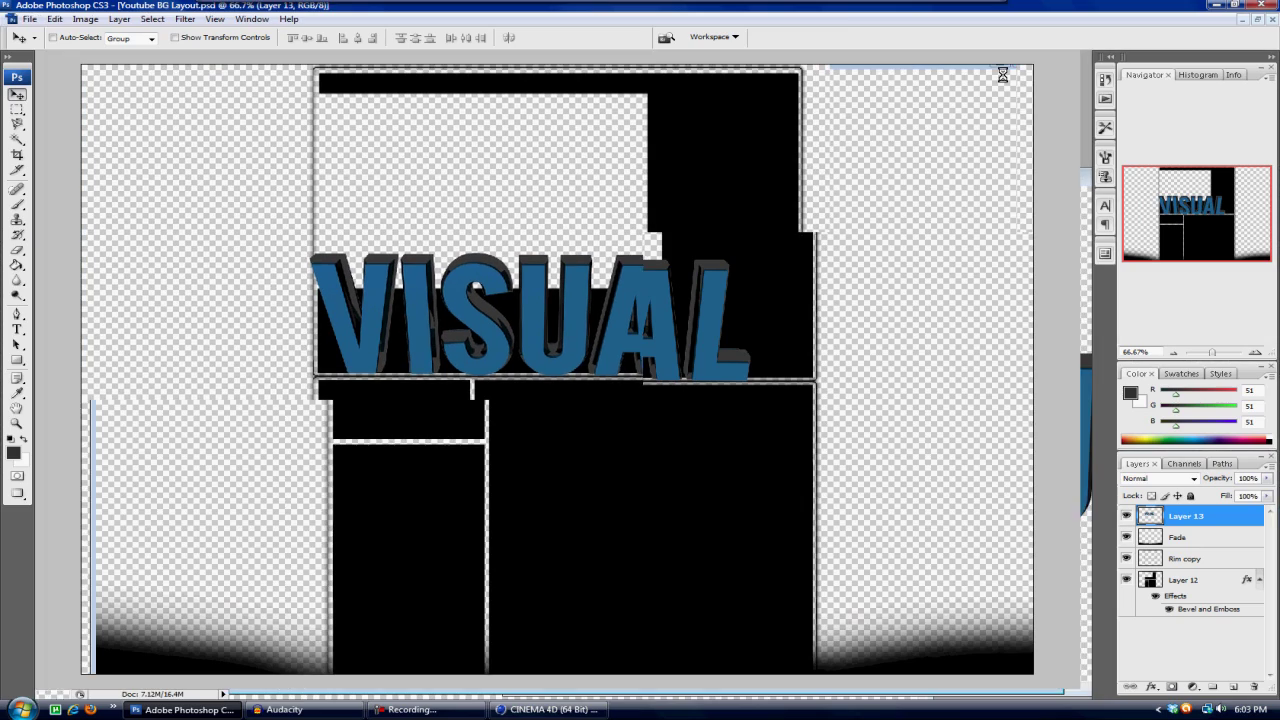
# - Rotate the VISUAL lettering layer to -90 degrees and apply the transformation
pyautogui.click(74, 21)
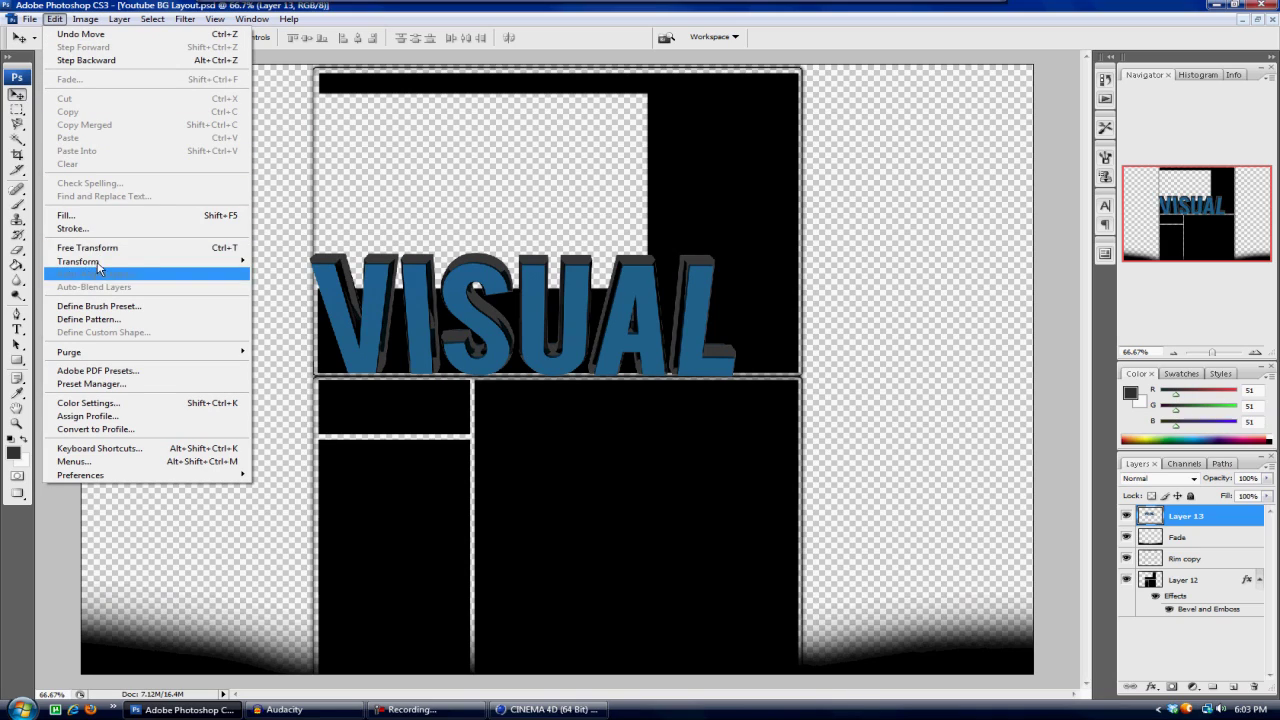
pyautogui.moveTo(116, 265)
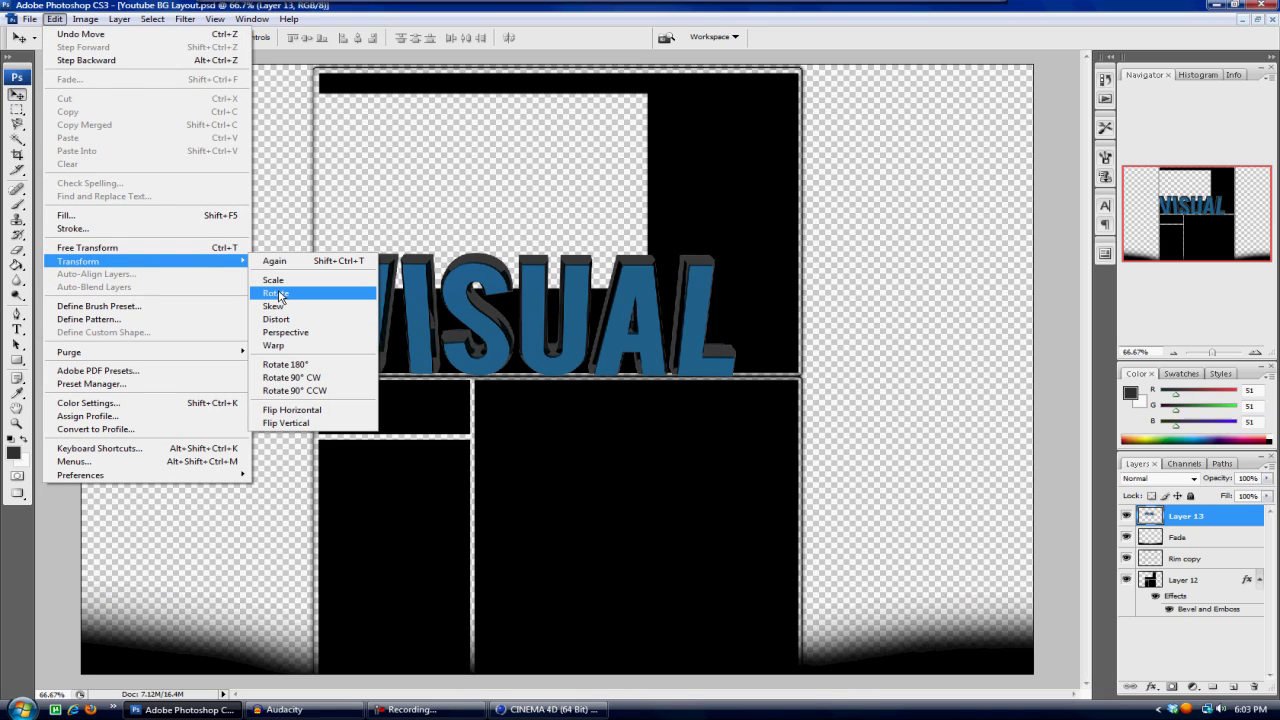
pyautogui.click(290, 296)
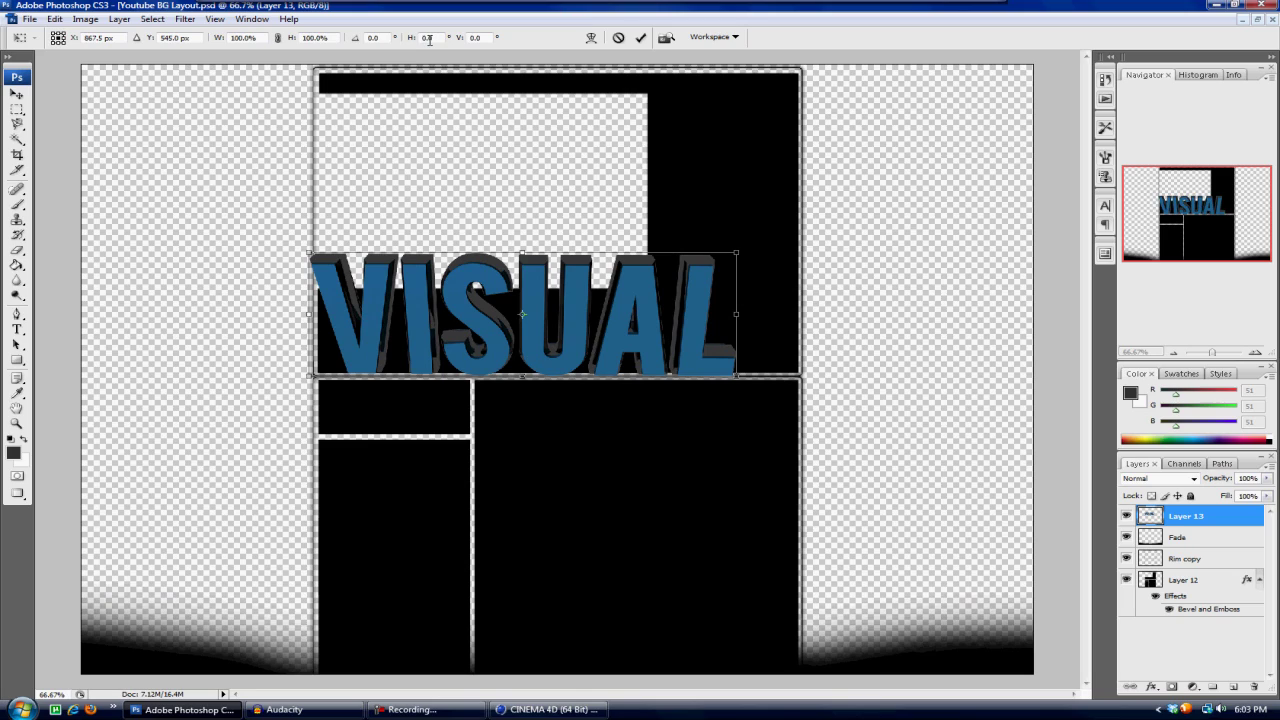
pyautogui.moveTo(318, 316); pyautogui.dragTo(291, 67)
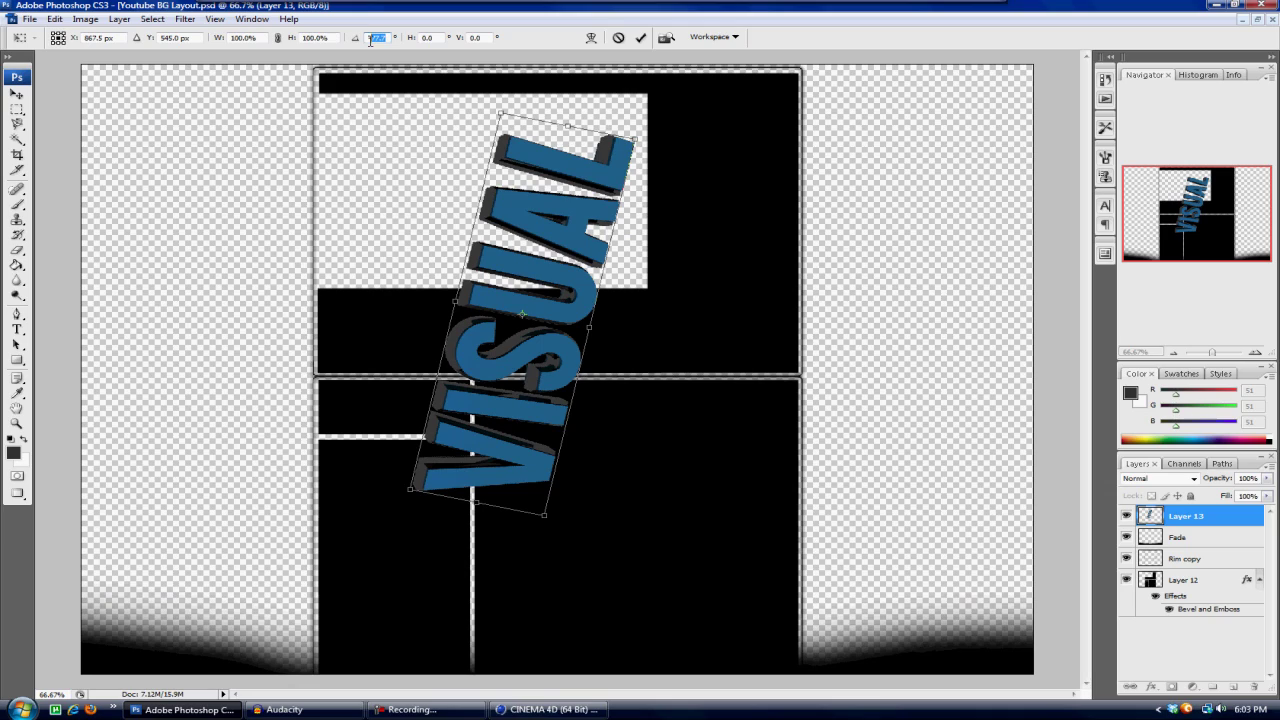
pyautogui.write('-90')
pyautogui.press('Return')
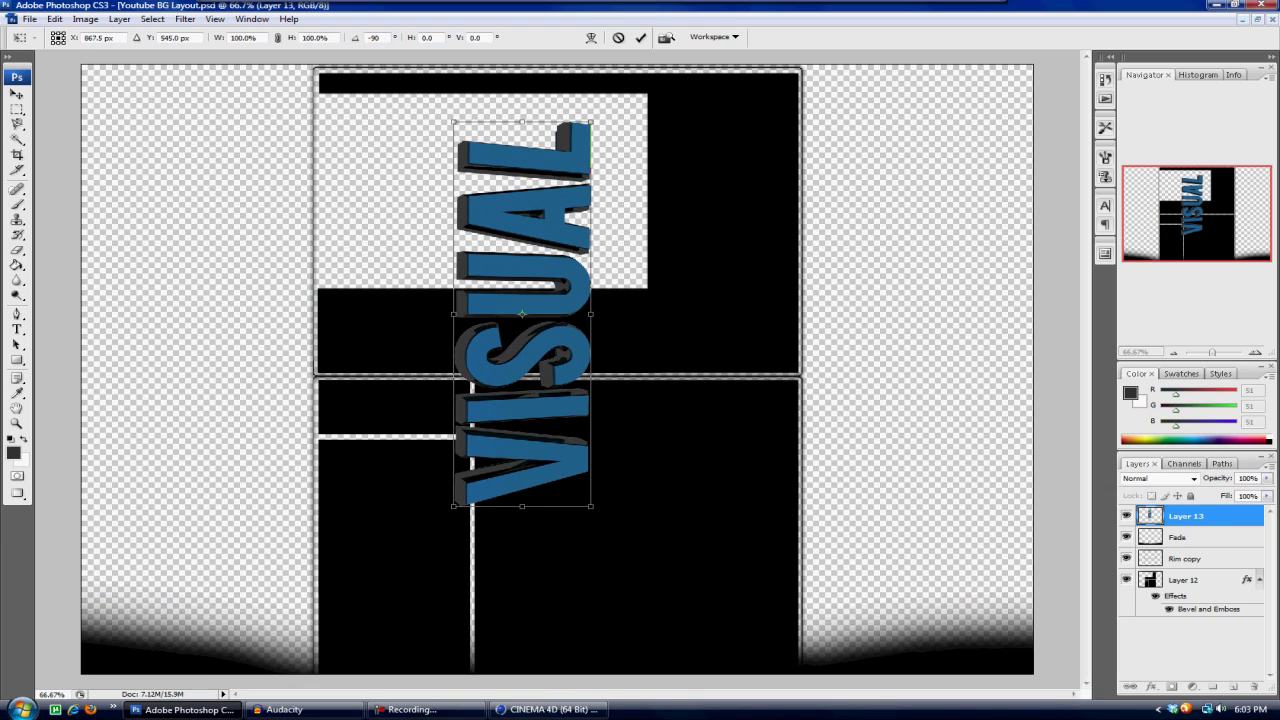
pyautogui.click(16, 93)
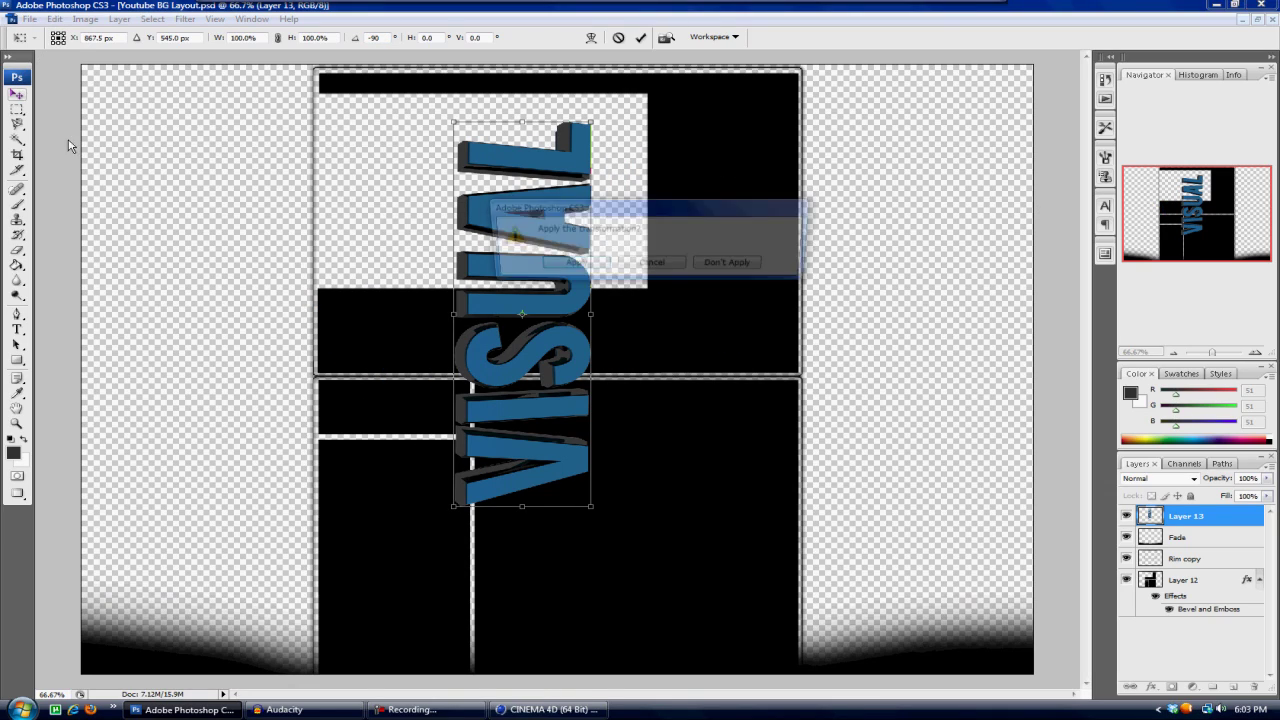
pyautogui.click(598, 265)
# - Move the vertical VISUAL lettering against the outer left edge of the layout's central frame
pyautogui.moveTo(585, 323); pyautogui.dragTo(307, 309)
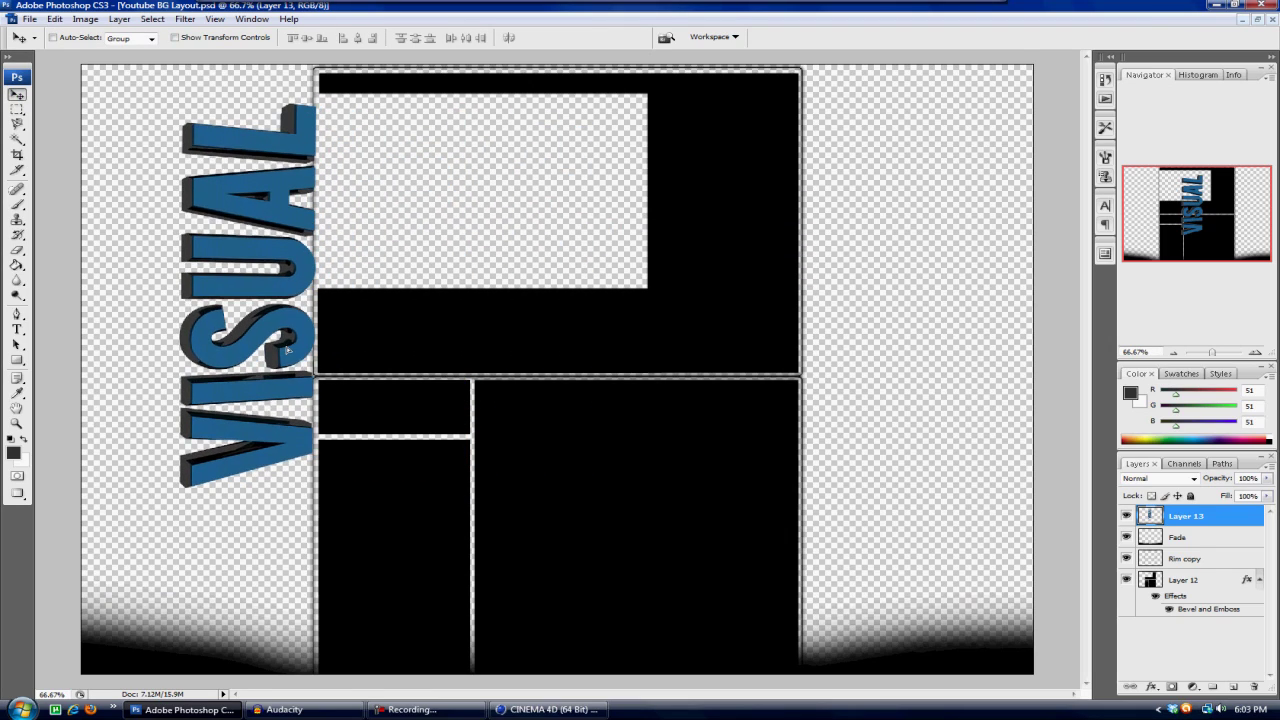
pyautogui.moveTo(286, 352)
pyautogui.mouseDown()
pyautogui.moveTo(278, 336)
pyautogui.moveTo(283, 347)
pyautogui.mouseUp()
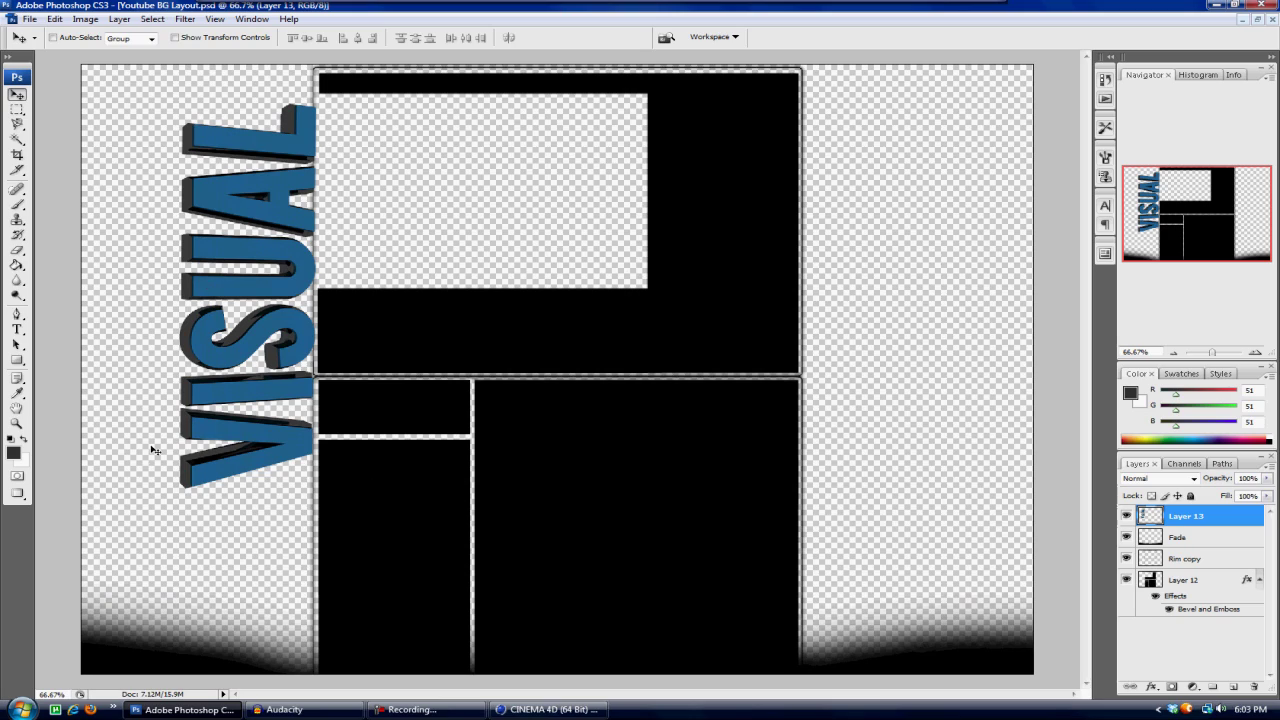
pyautogui.moveTo(281, 301); pyautogui.dragTo(283, 320)
# - Scale the VISUAL lettering with Free Transform to about 64.5% width and 44.7% height, beside the frame's upper left edge, and apply it
pyautogui.click(55, 19)
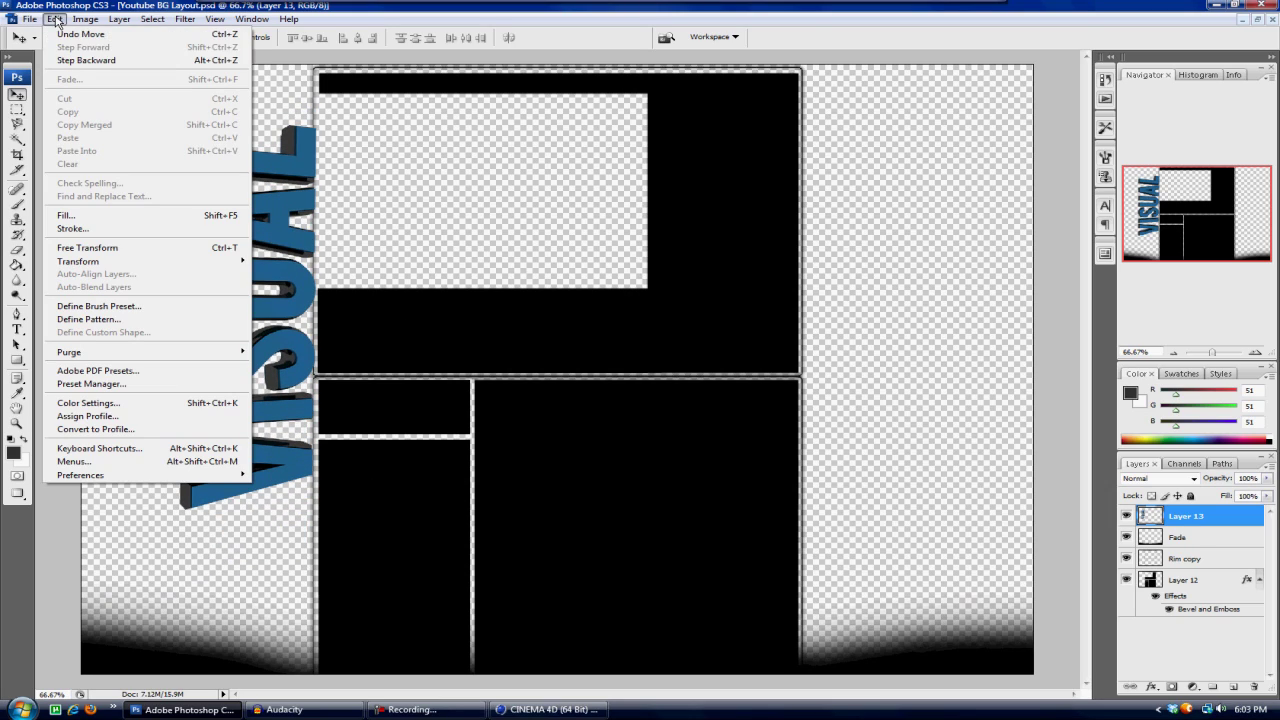
pyautogui.click(88, 247)
pyautogui.moveTo(180, 125); pyautogui.dragTo(225, 334)
pyautogui.moveTo(260, 433); pyautogui.dragTo(258, 212)
pyautogui.press('v')
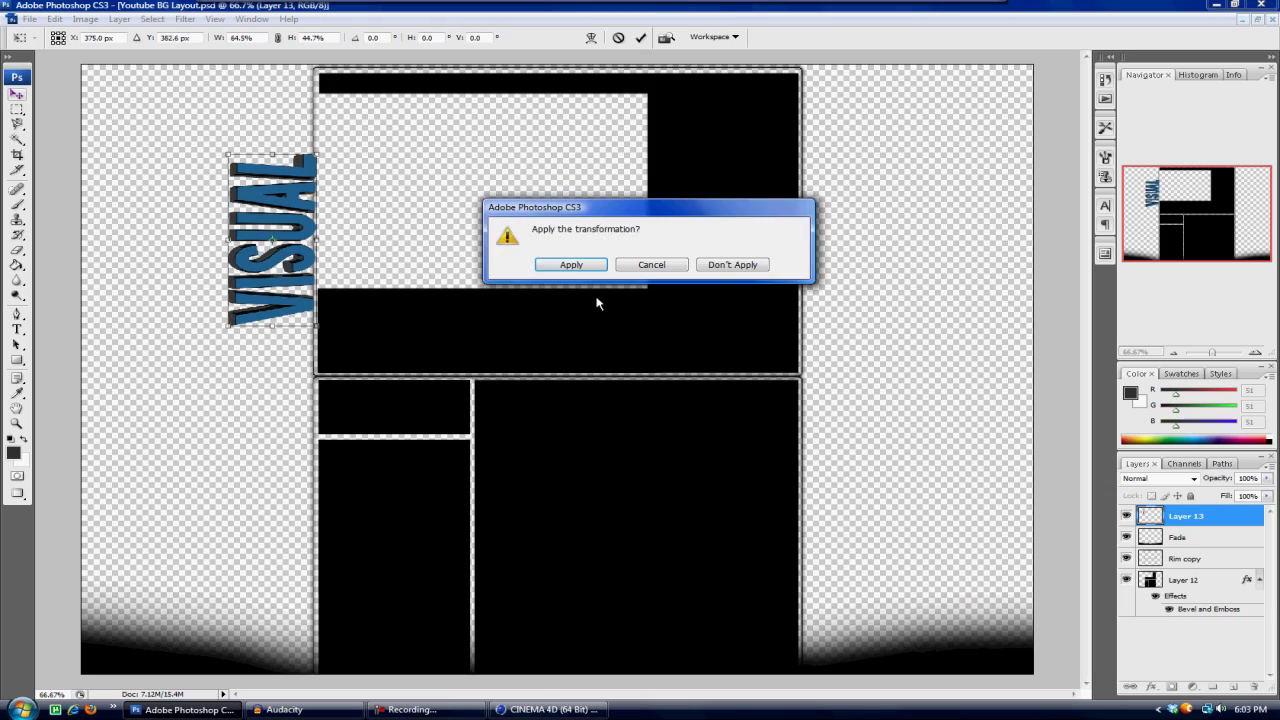
pyautogui.click(578, 266)
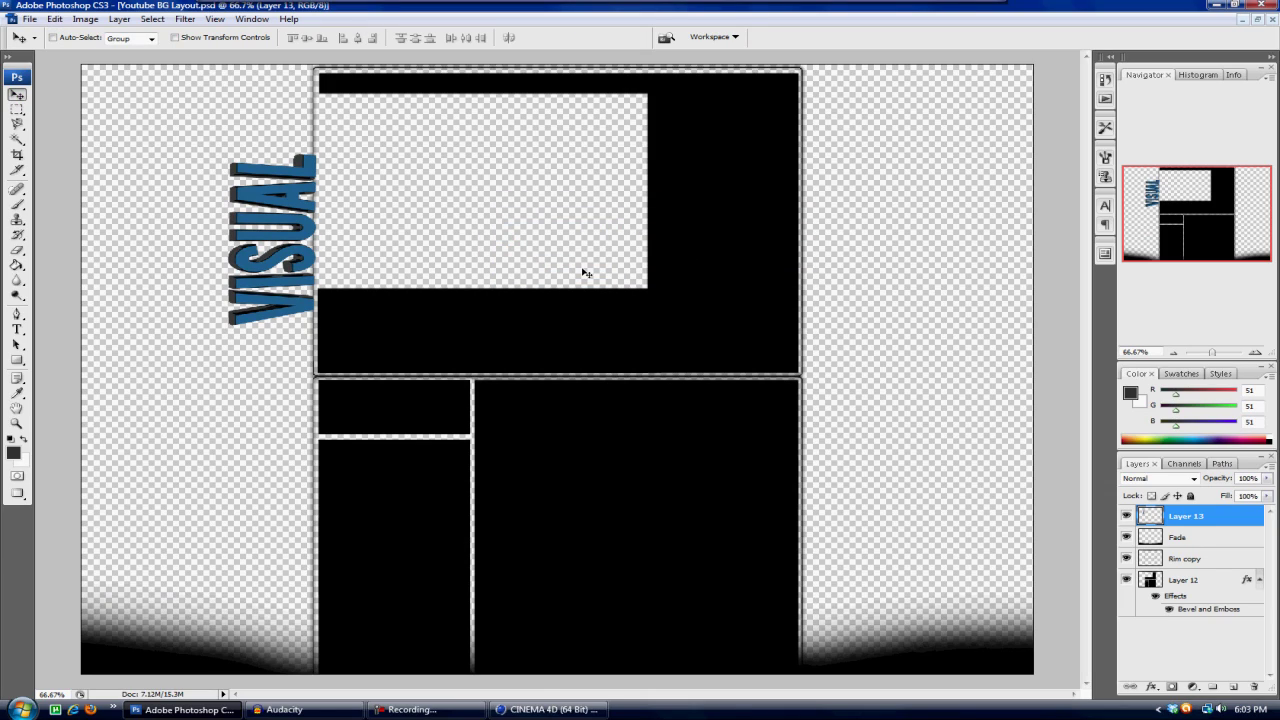